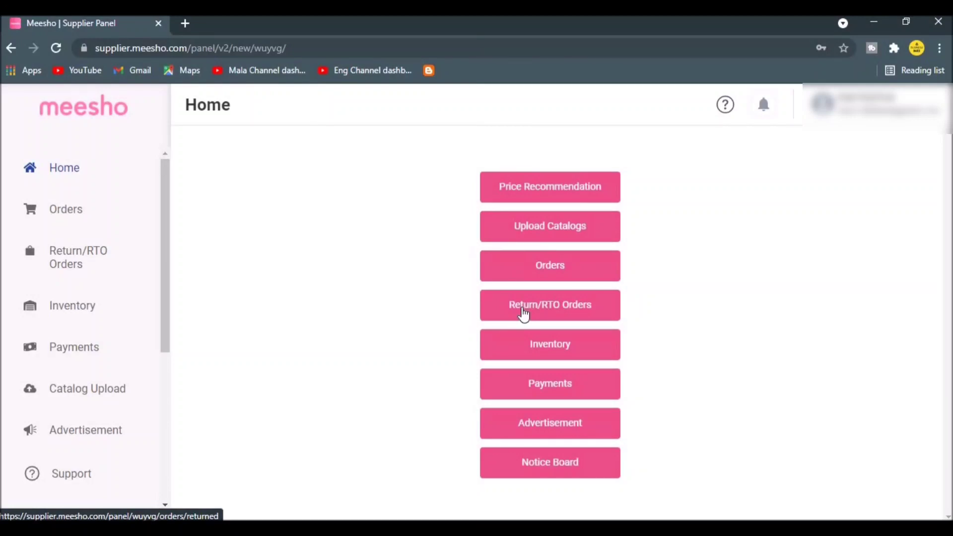
- Open the Advertisement section of the supplier panel and look over the Meesho Ads introduction
left_click(558, 420)
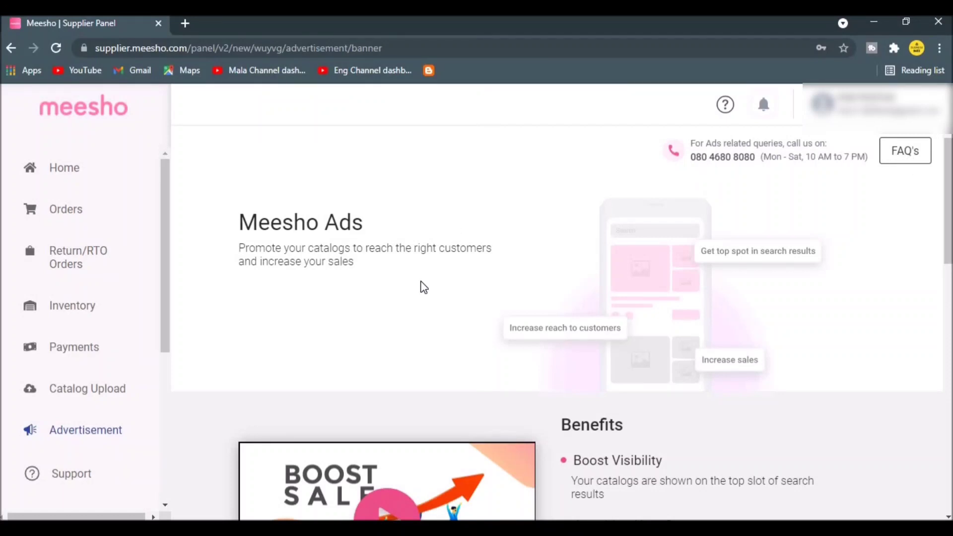
scroll(420, 287, "down", 2)
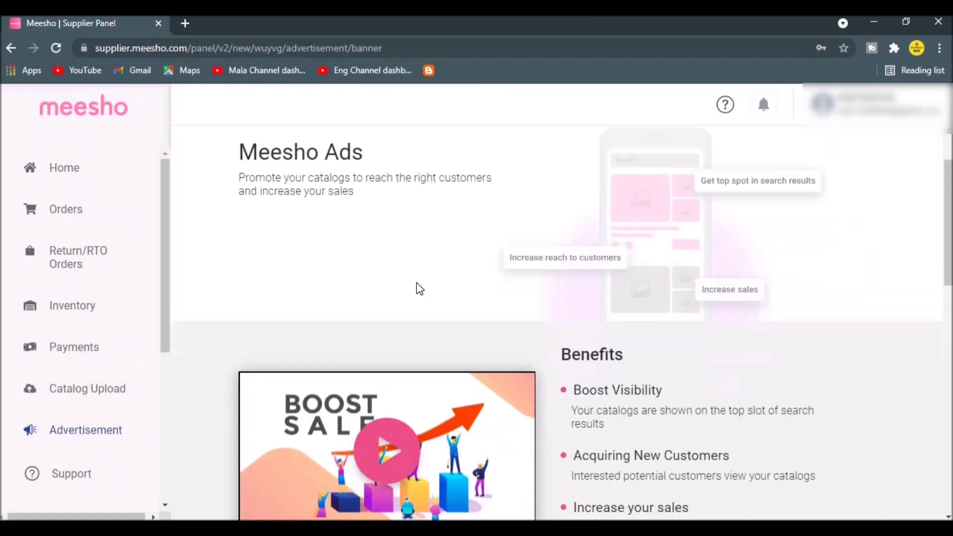
scroll(419, 289, "down", 1)
scroll(419, 288, "up", 3)
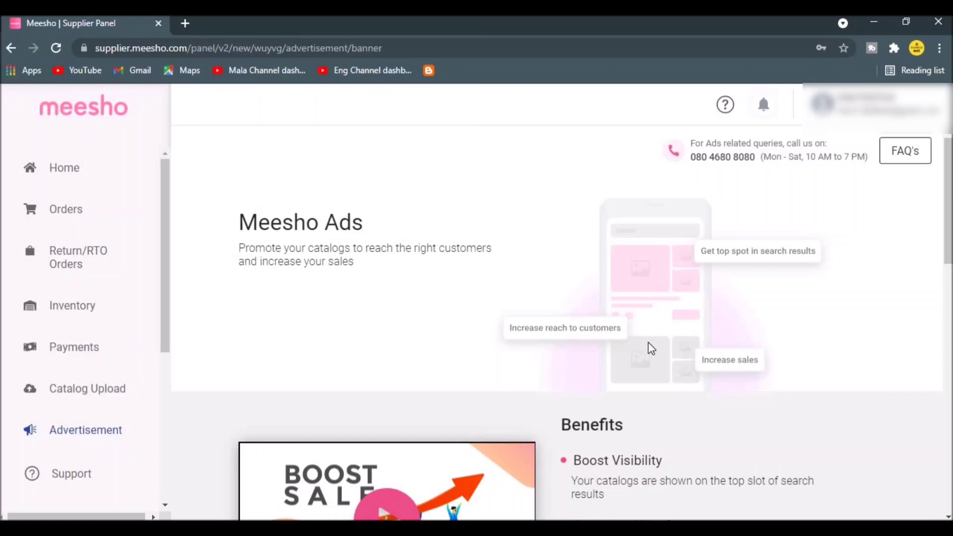
scroll(649, 347, "down", 2)
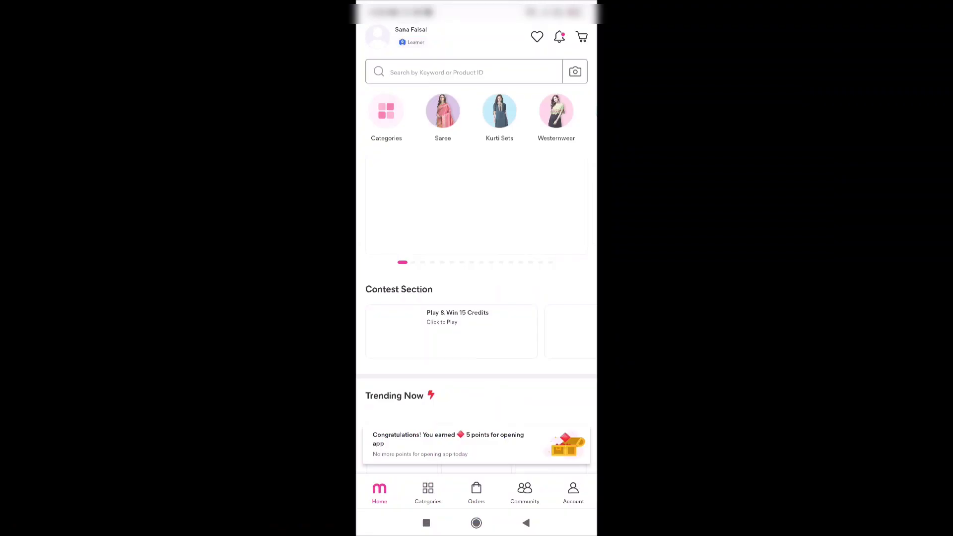
- Switch to the Meesho shopping app, open the Cotton collection under Sarees, and examine which listings carry an Ad label
left_click(443, 111)
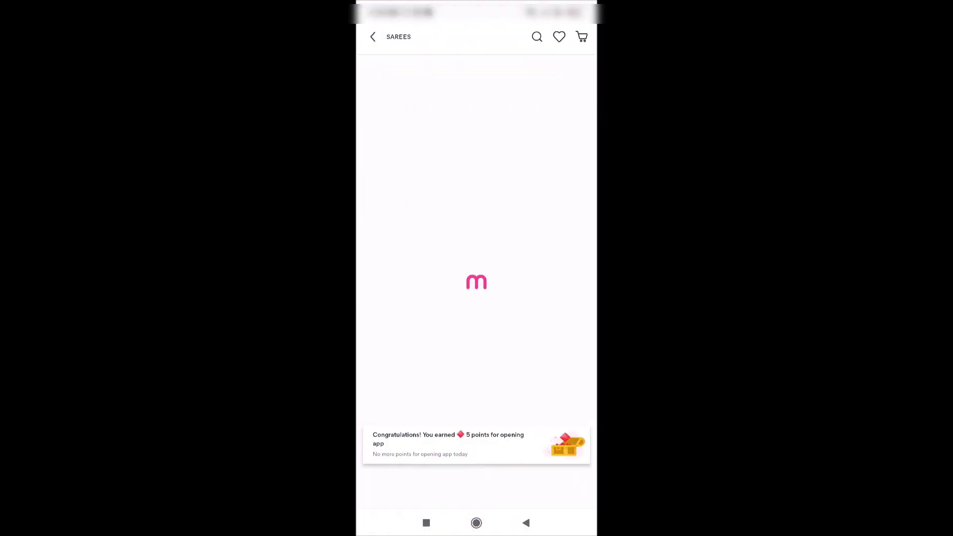
scroll(476, 281, "down", 3)
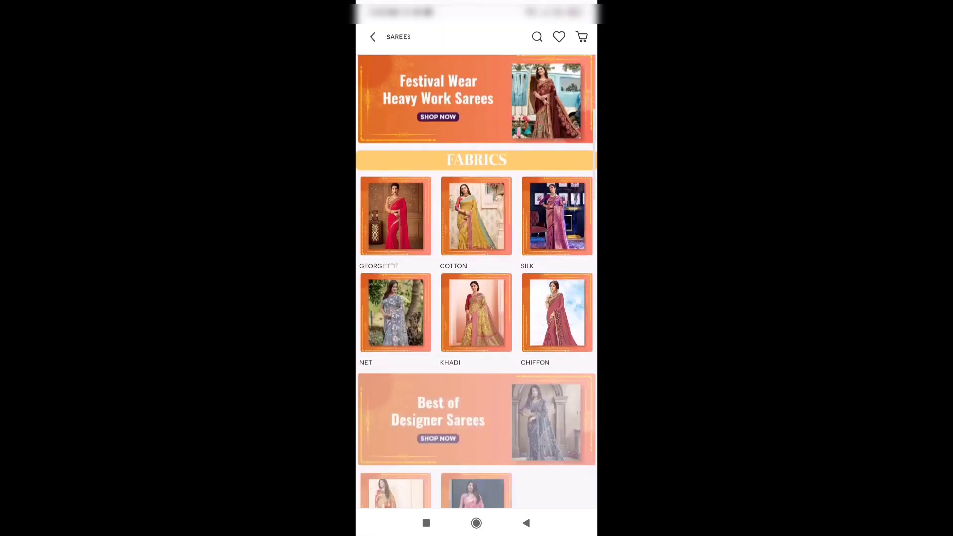
left_click(475, 215)
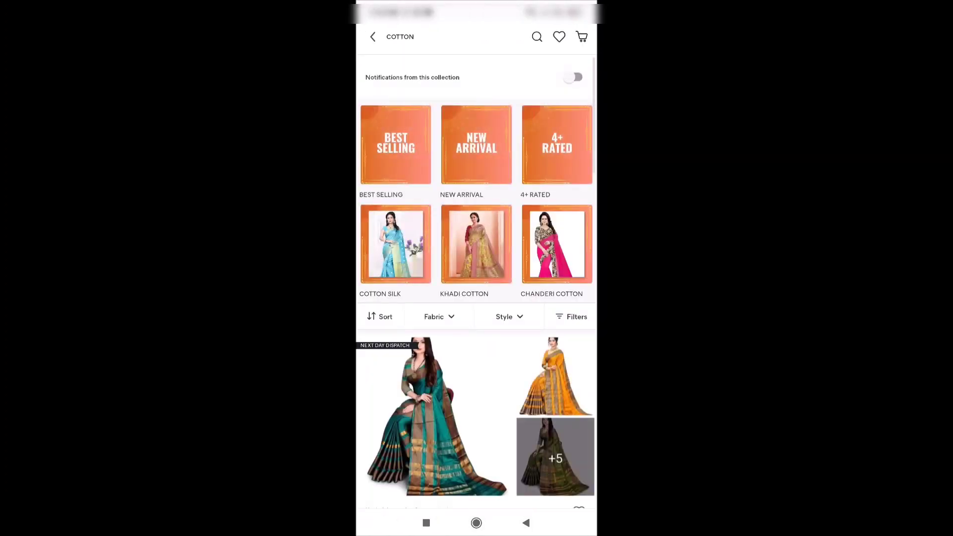
scroll(476, 297, "down", 3)
scroll(477, 281, "down", 5)
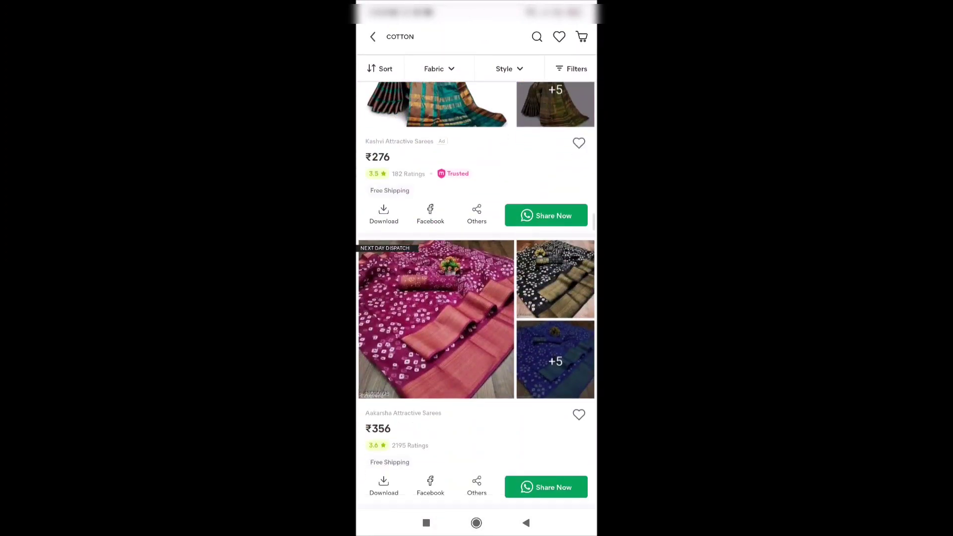
scroll(476, 296, "down", 10)
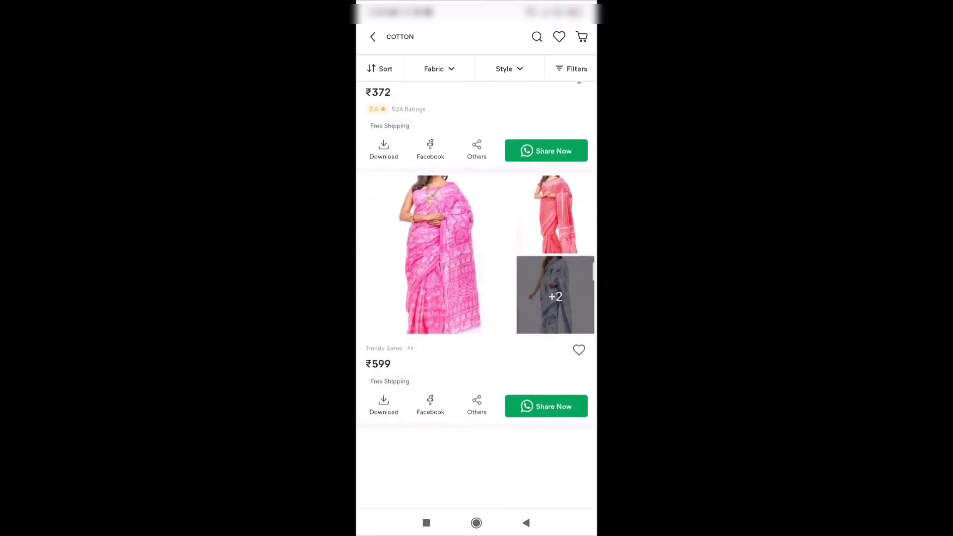
scroll(476, 295, "down", 8)
scroll(476, 295, "up", 6)
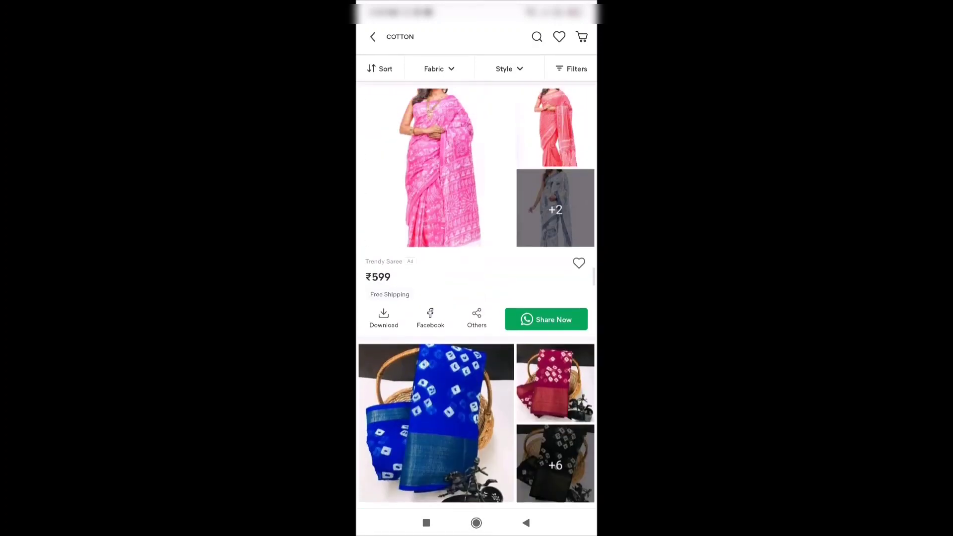
scroll(477, 298, "up", 1)
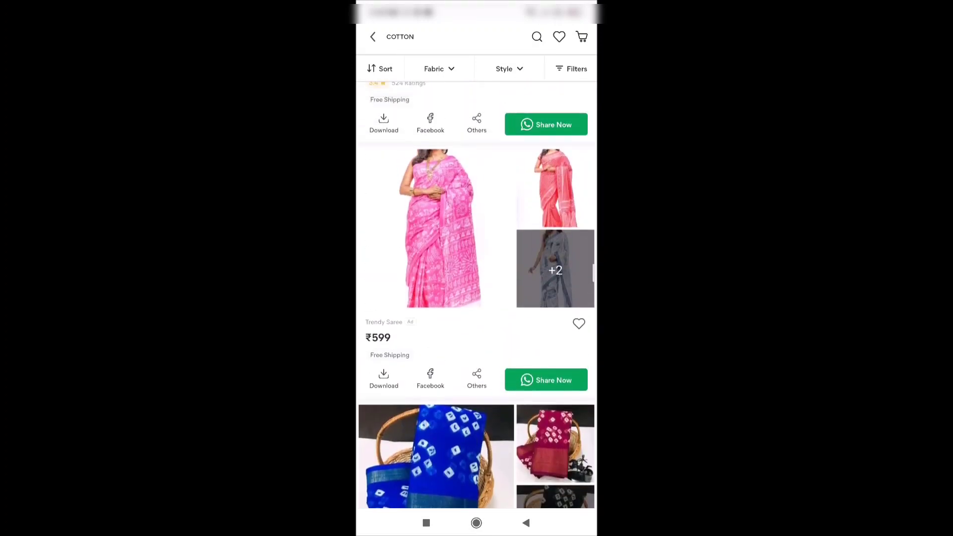
scroll(476, 296, "up", 2)
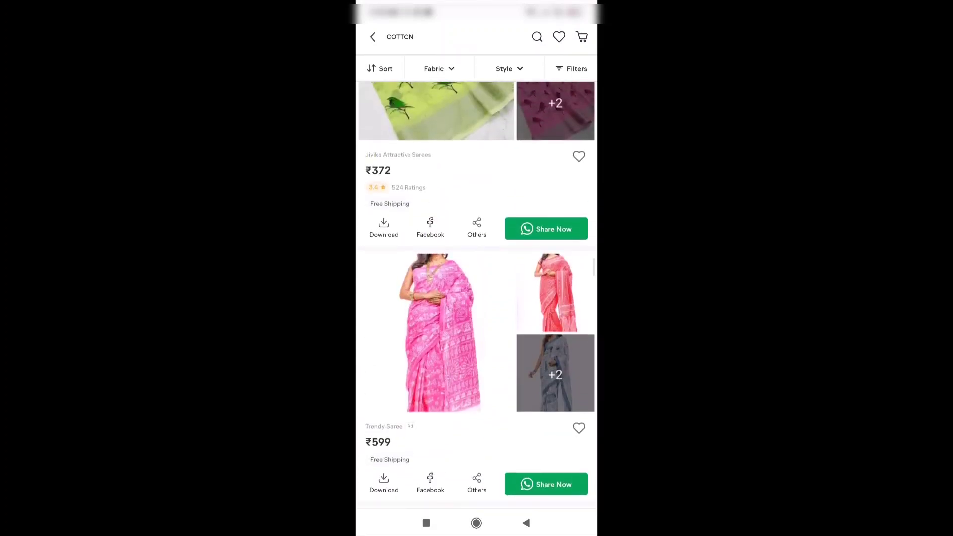
scroll(476, 294, "down", 1)
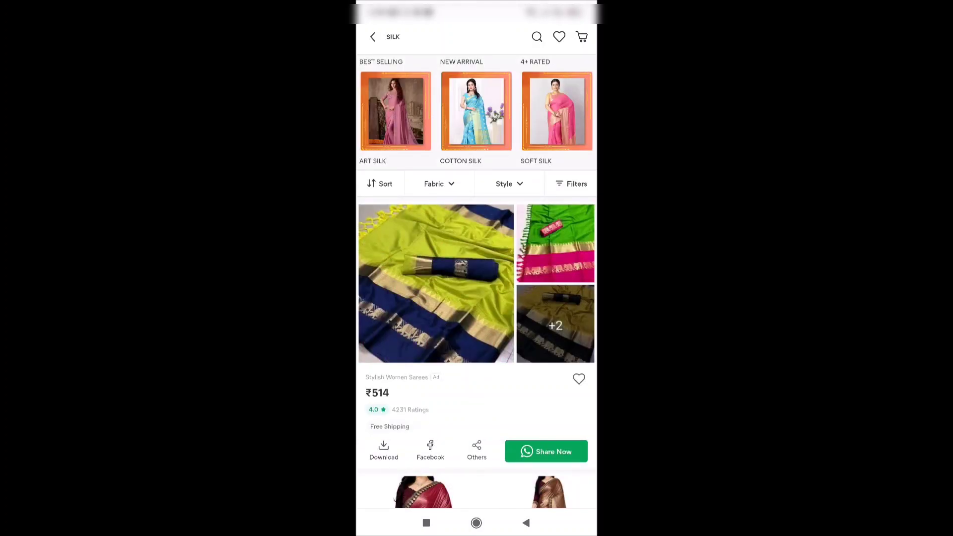
- Examine the Silk saree collection for a listing marked as an ad
scroll(476, 281, "up", 2)
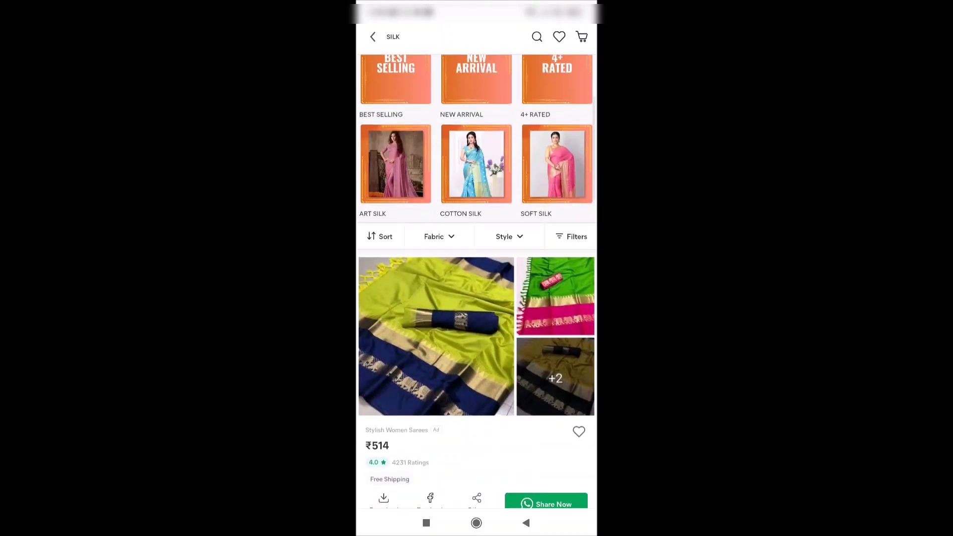
scroll(476, 281, "down", 2)
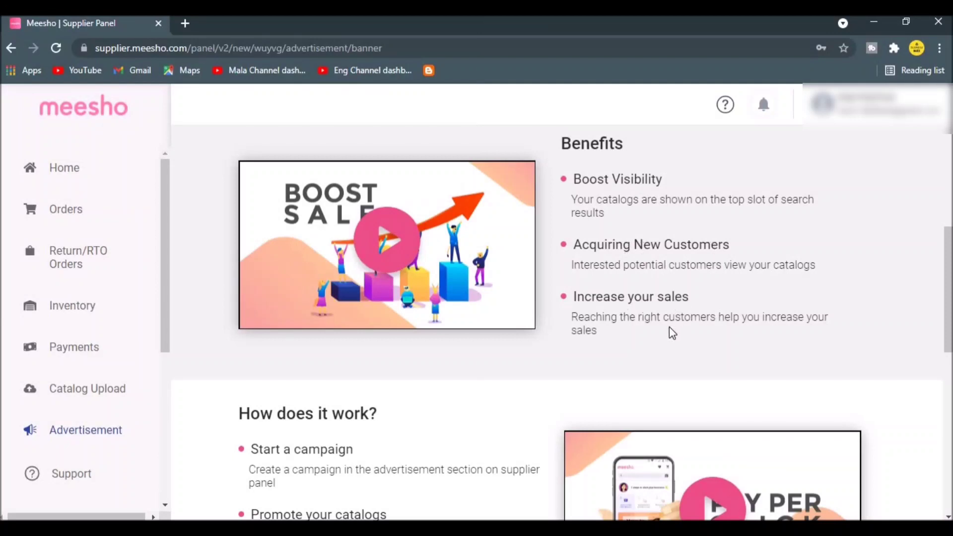
- Switch back to the supplier panel and read the Benefits and How does it work sections of the Meesho Ads page
scroll(668, 189, "down", 1)
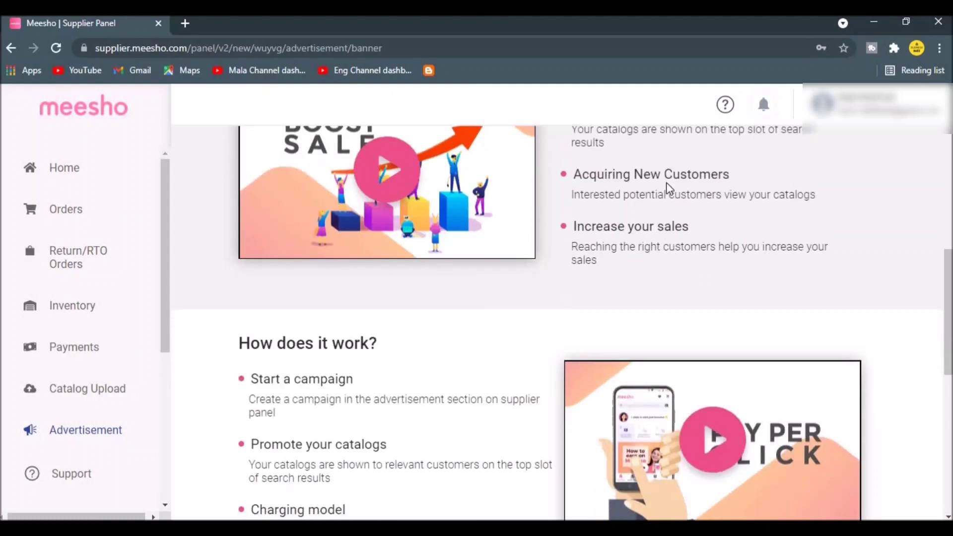
scroll(664, 203, "down", 1)
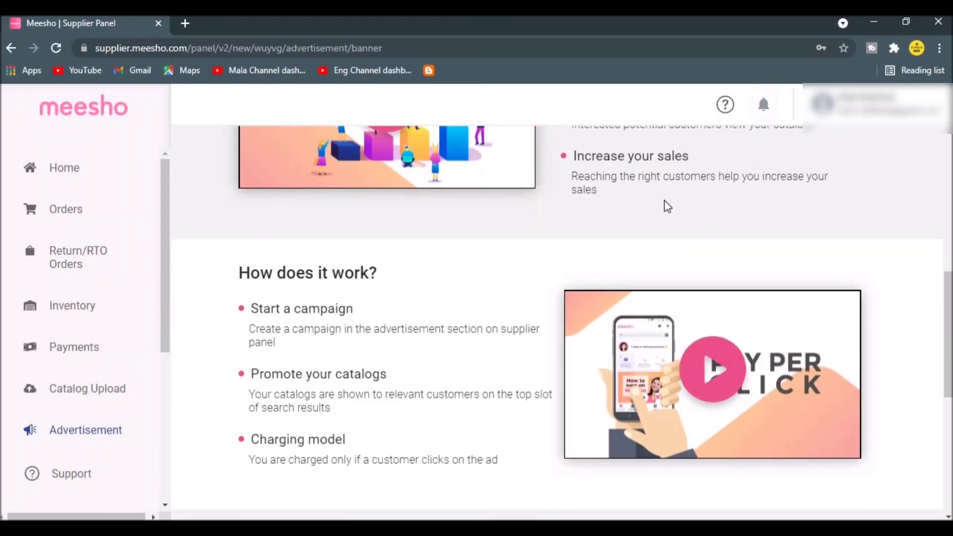
scroll(664, 201, "down", 1)
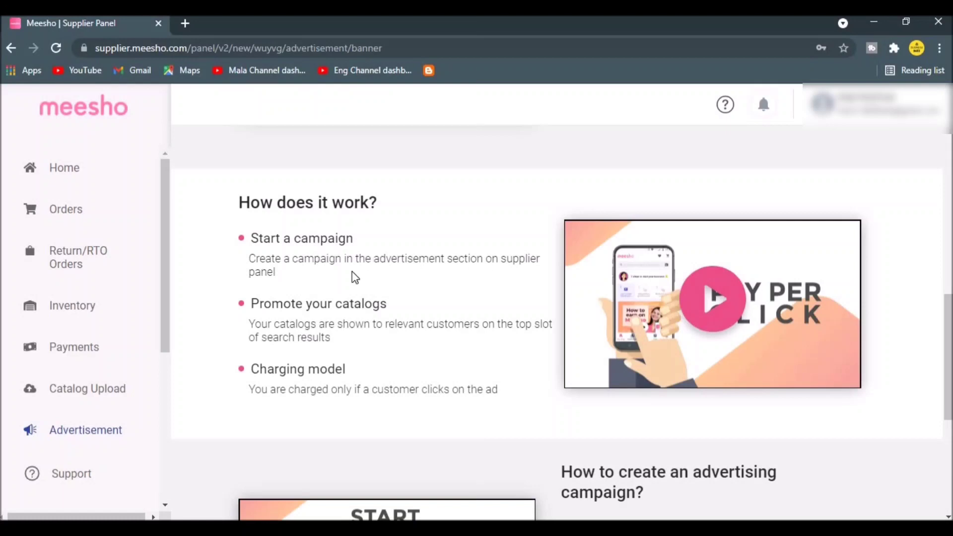
scroll(337, 253, "down", 1)
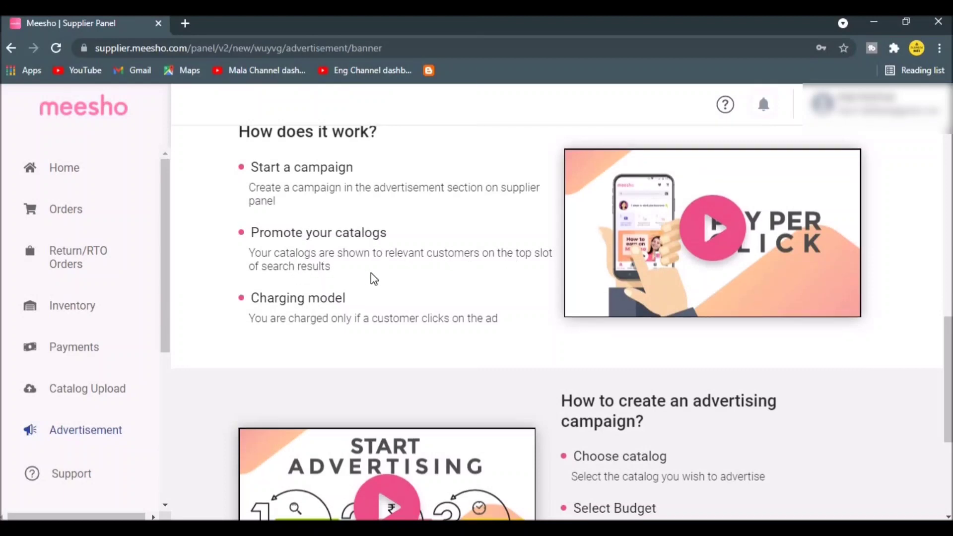
scroll(375, 276, "down", 1)
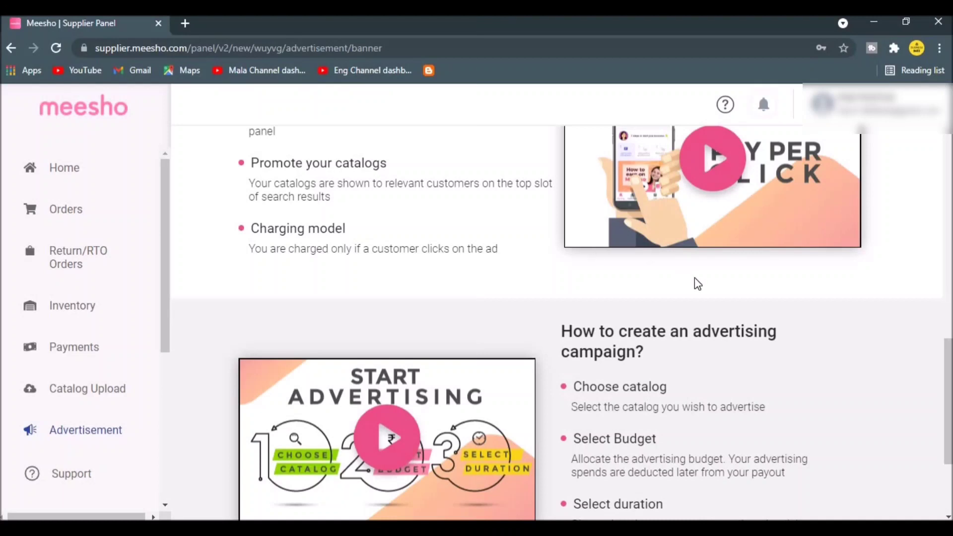
- Read the instructions for creating an advertising campaign, highlighting the sentence about ad spends being deducted from the payout
scroll(696, 283, "down", 3)
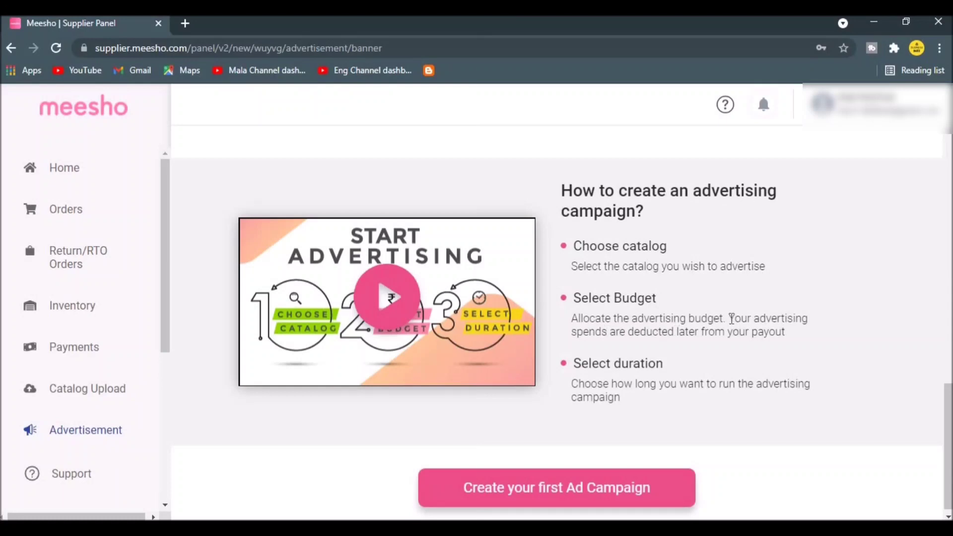
left_click_drag(728, 318, 794, 343)
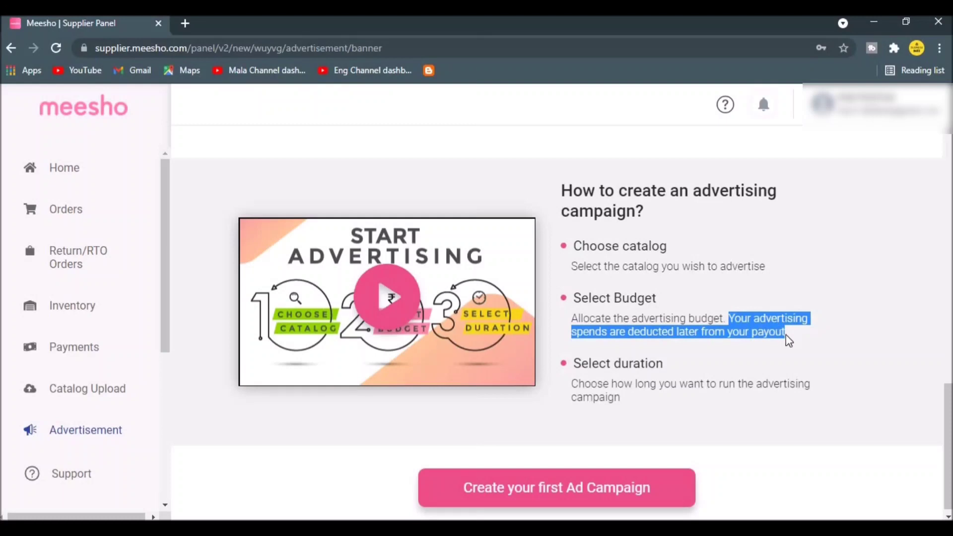
left_click(785, 334)
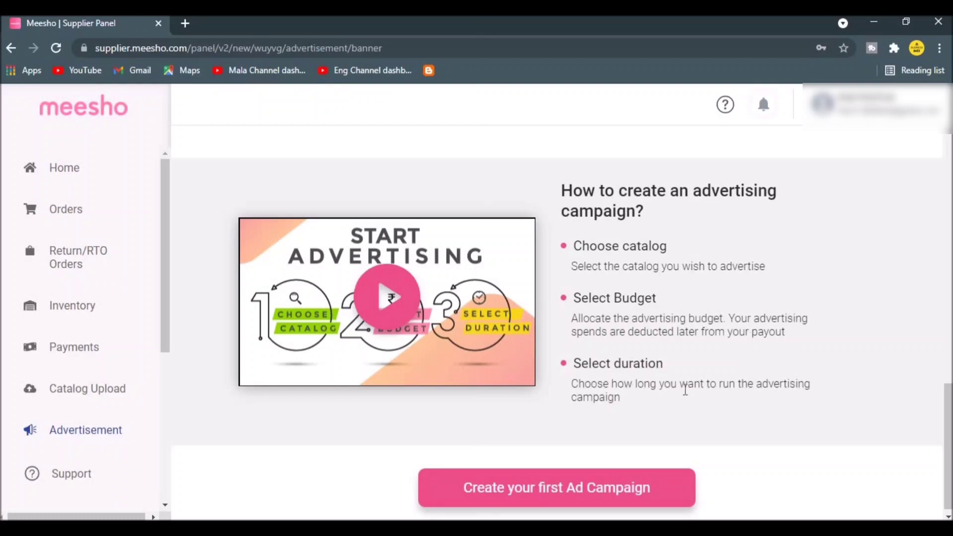
scroll(688, 397, "down", 1)
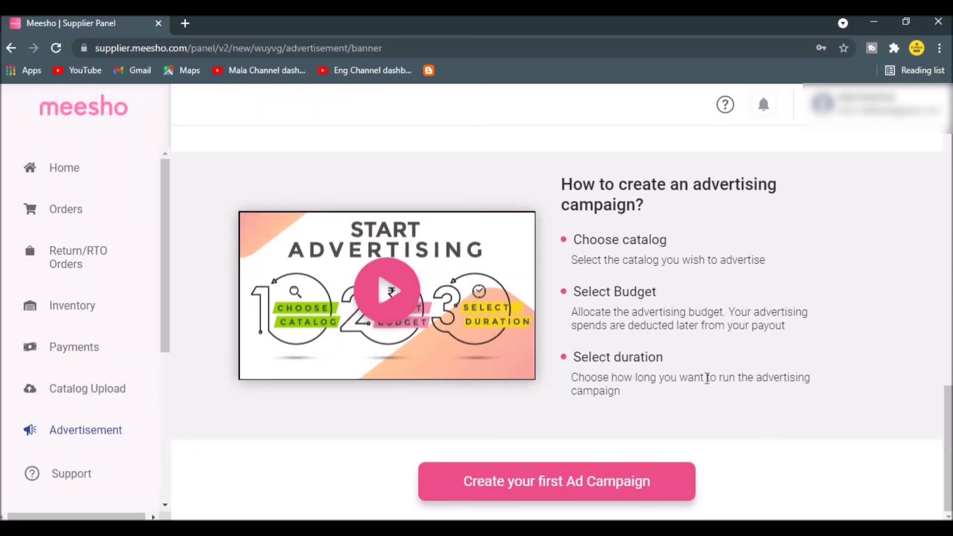
- Start creating the first ad campaign and enter Scarves as the campaign name
left_click(528, 484)
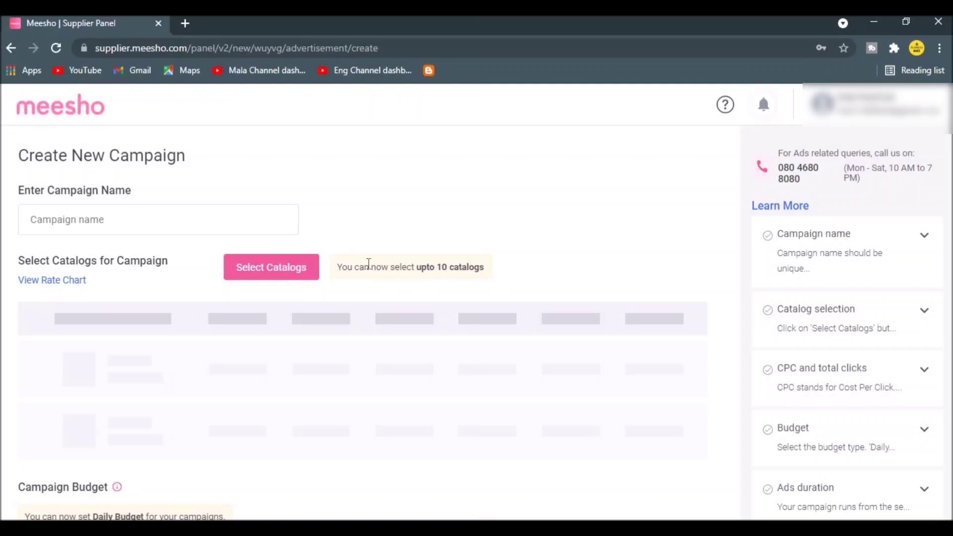
scroll(403, 241, "down", 2)
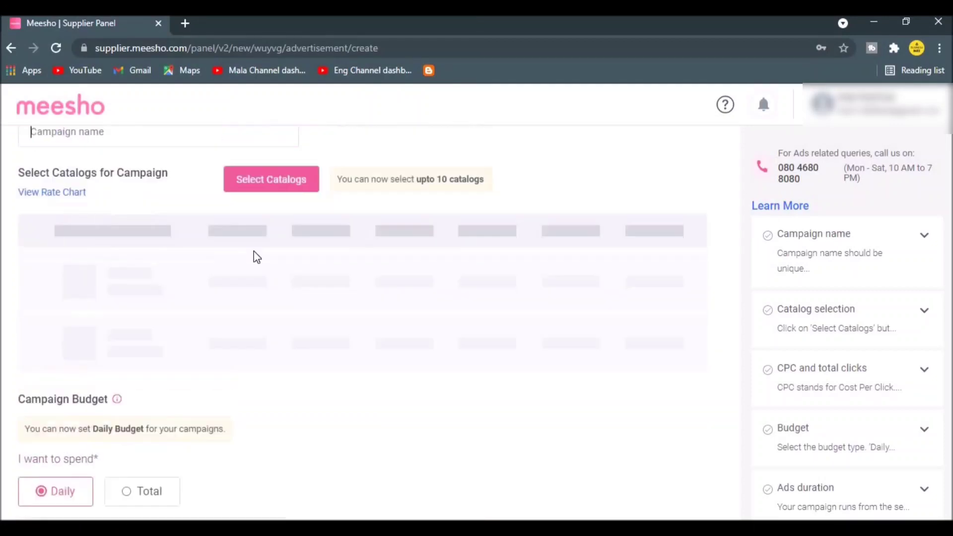
scroll(253, 255, "up", 2)
left_click(205, 222)
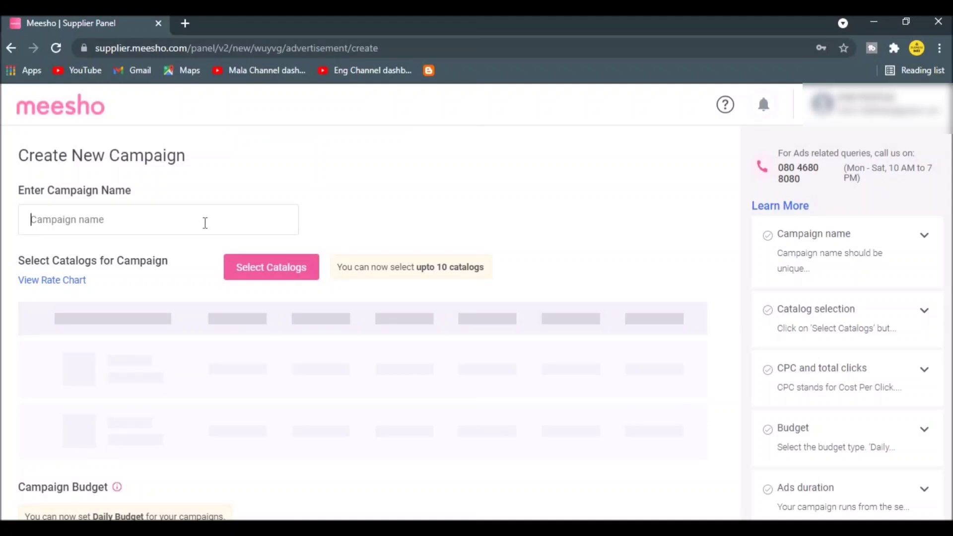
type("Scarbes")
key("ctrl+a")
type("Scarves")
- Check the cost per click for Scarves, Stoles & Gloves in the rate chart and close the chart
scroll(108, 290, "down", 2)
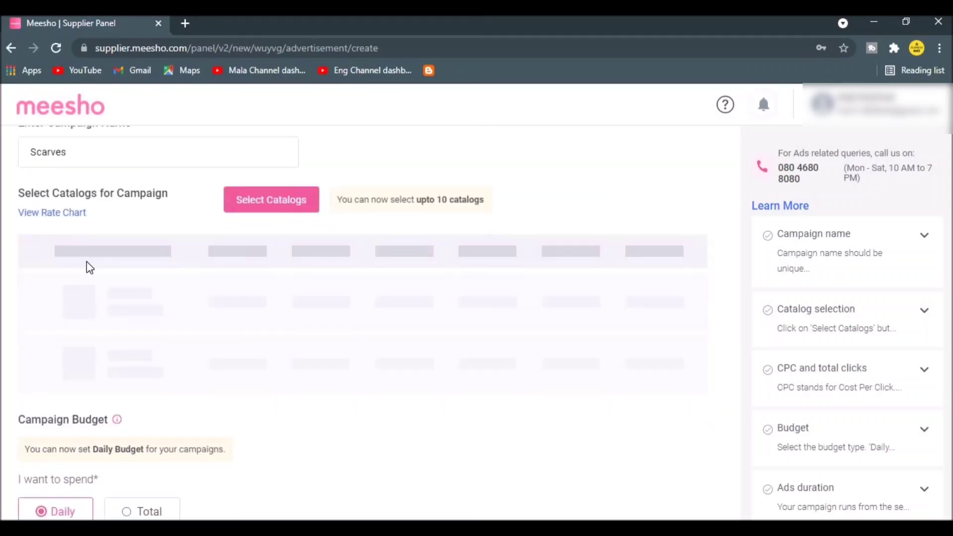
right_click(76, 210)
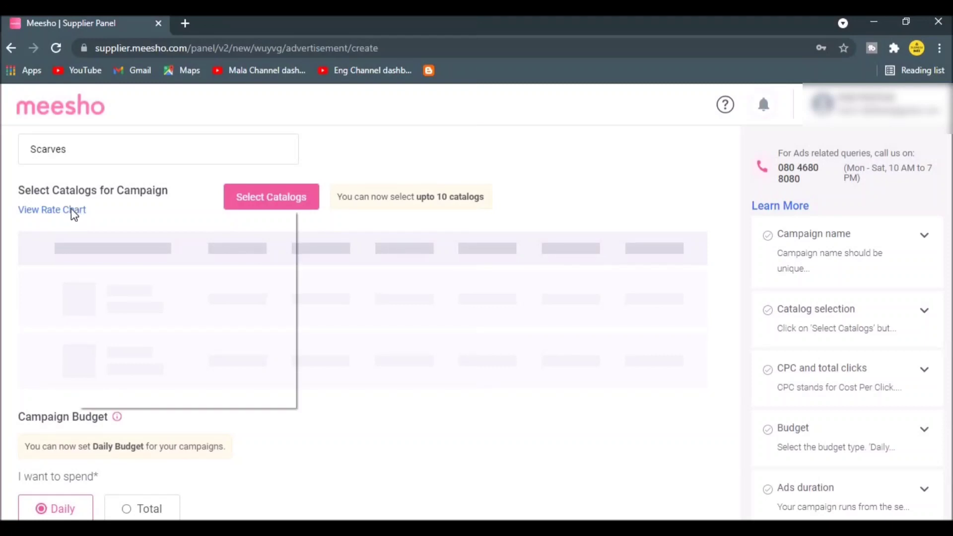
left_click(58, 215)
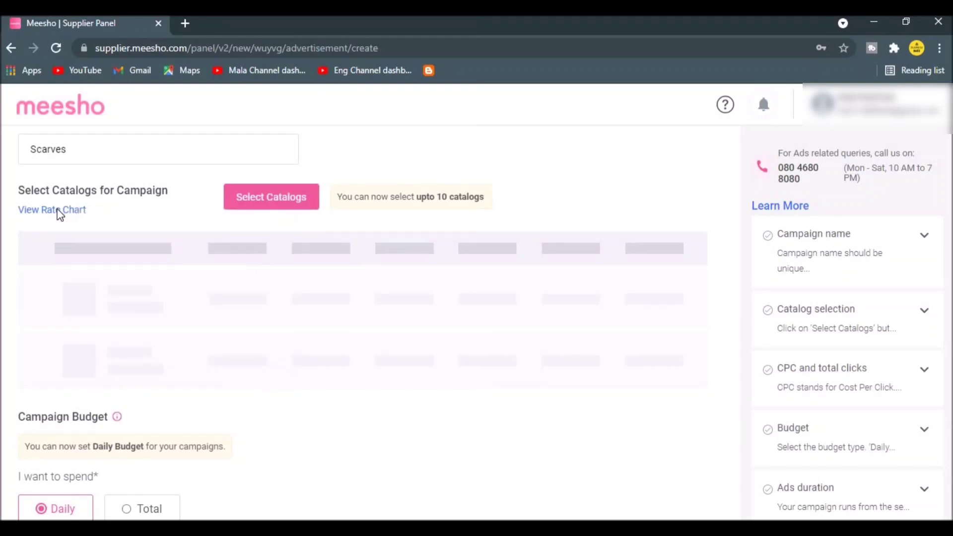
left_click(61, 212)
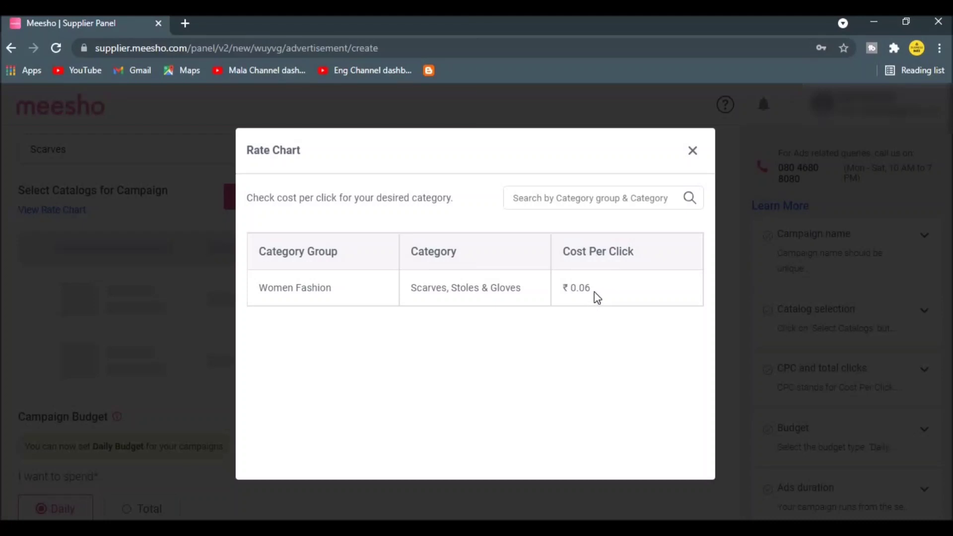
triple_click(564, 288)
left_click(532, 326)
left_click(692, 151)
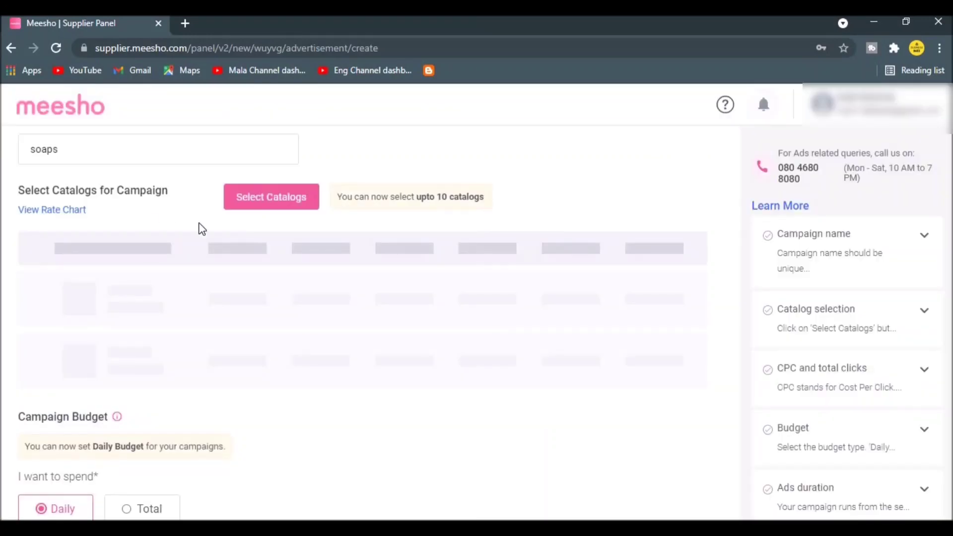
- Change the campaign name to scarves and add the Trendy Chiffon Women's Scarves Vol 1 catalog to the campaign
scroll(199, 228, "up", 1)
left_click(164, 223)
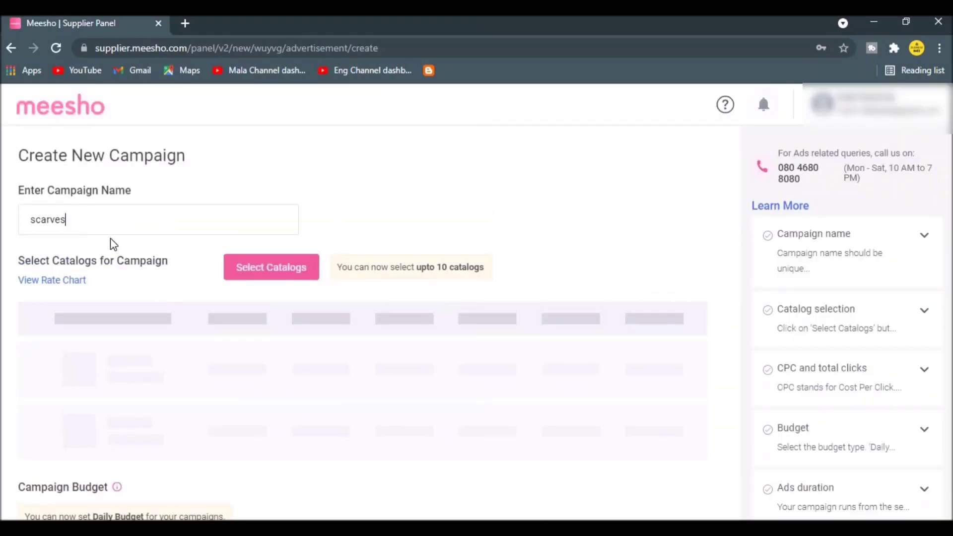
left_click(258, 269)
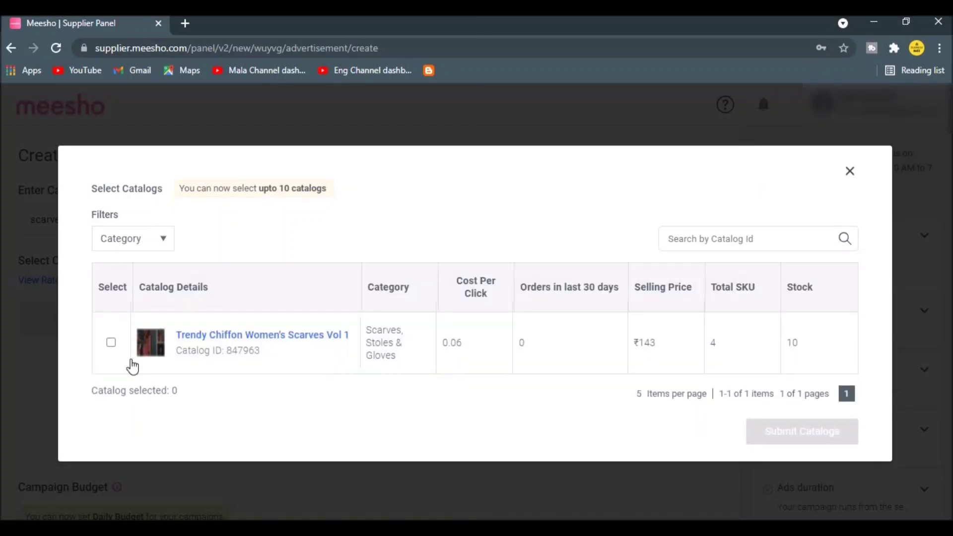
left_click(109, 345)
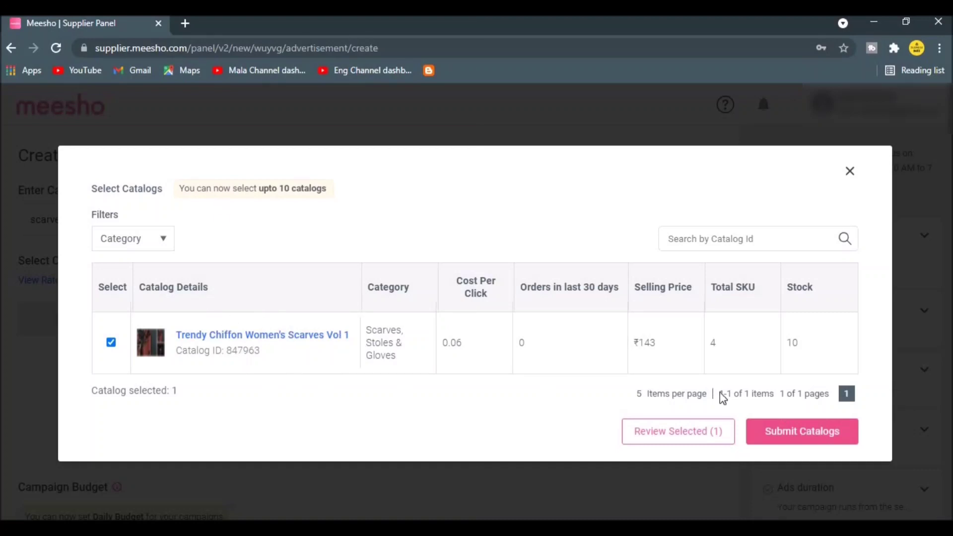
left_click(759, 443)
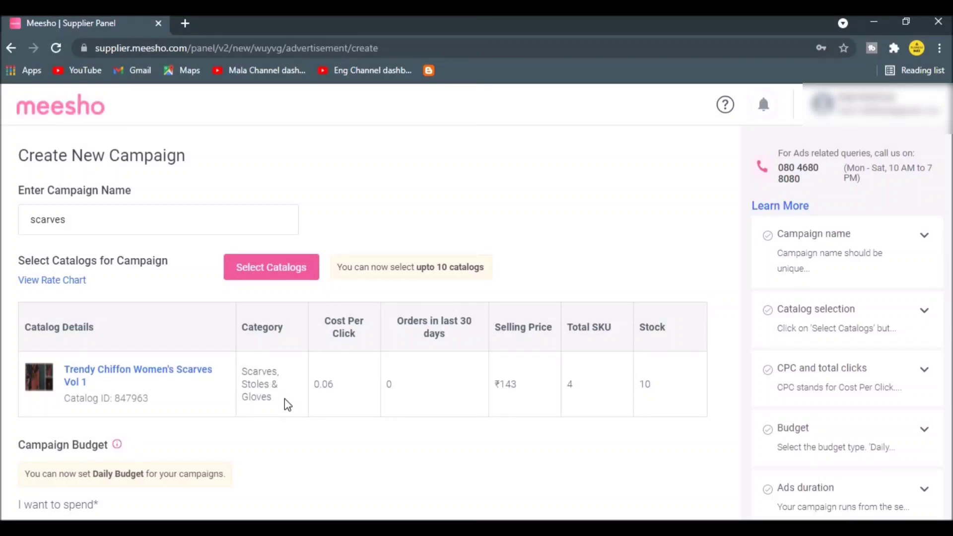
- Check the explanation and minimum amount for the campaign budget and set a daily budget of ₹300
scroll(284, 400, "down", 3)
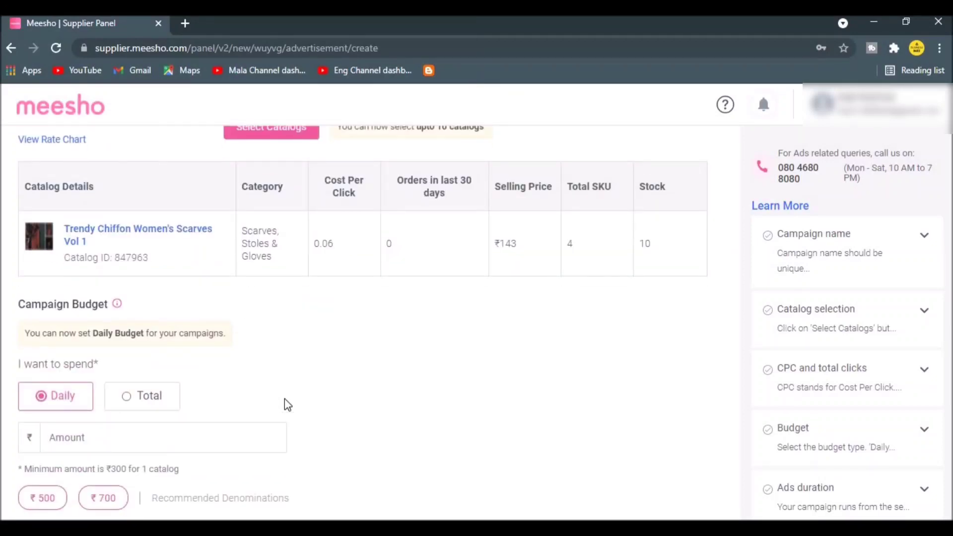
scroll(284, 398, "down", 3)
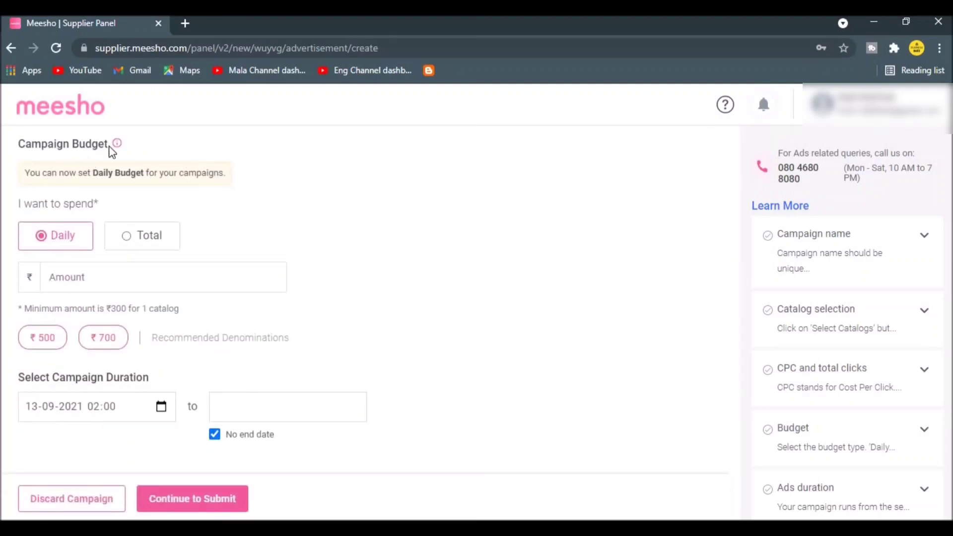
scroll(113, 153, "up", 1)
mouse_move(119, 217)
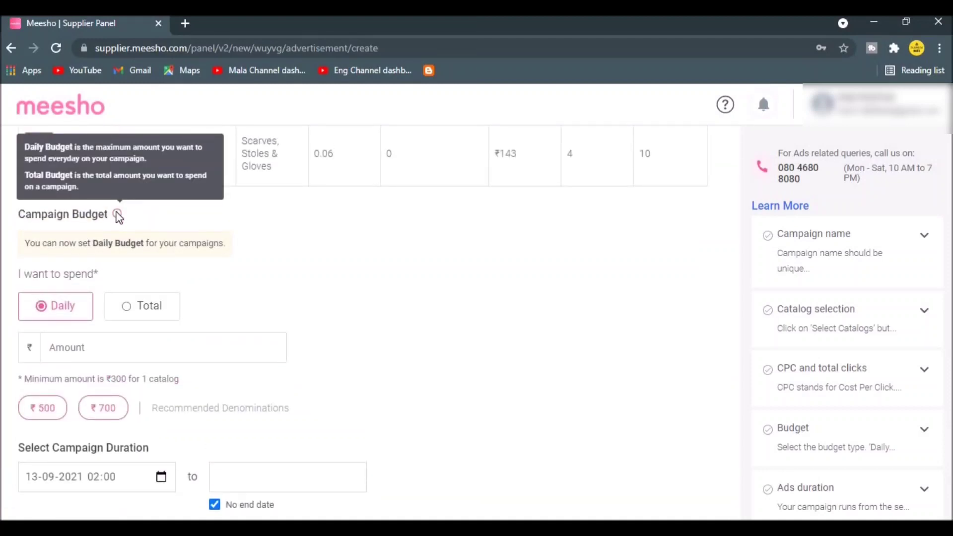
scroll(164, 221, "down", 1)
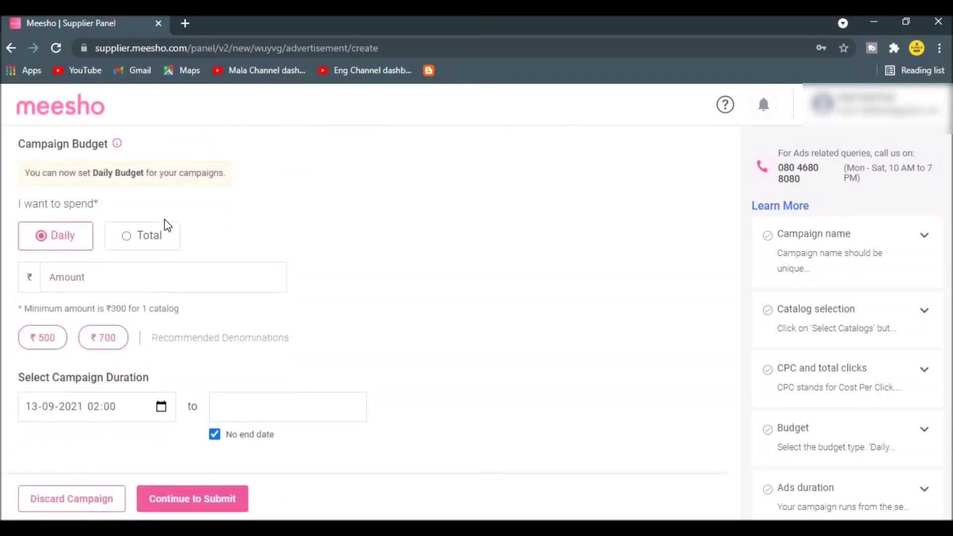
left_click(82, 277)
left_click_drag(31, 308, 167, 309)
left_click(167, 310)
left_click(91, 277)
type("30")
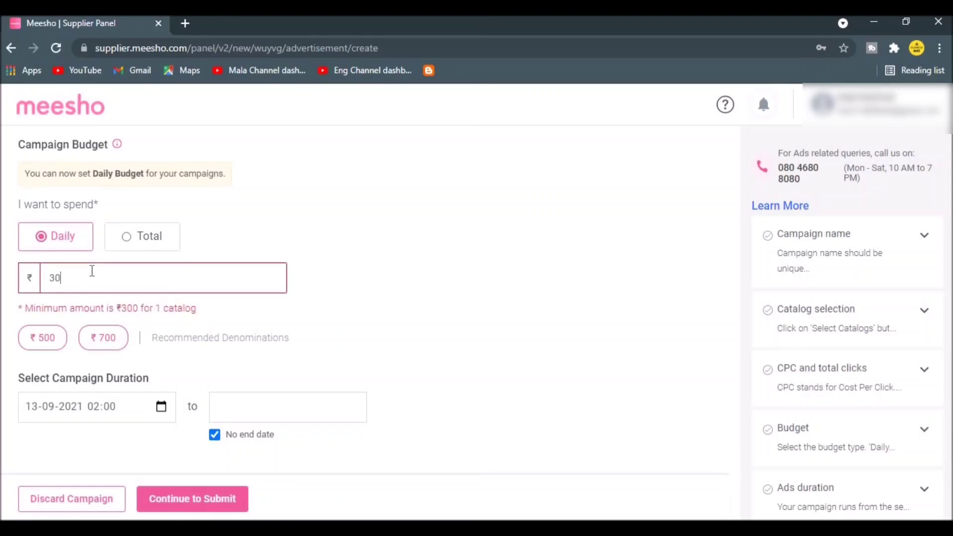
type("0")
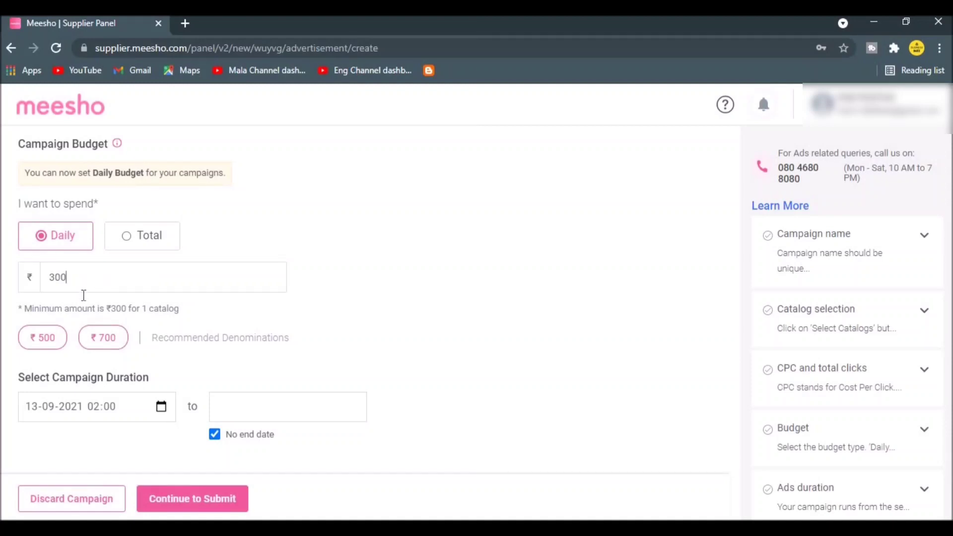
key("BackSpace")
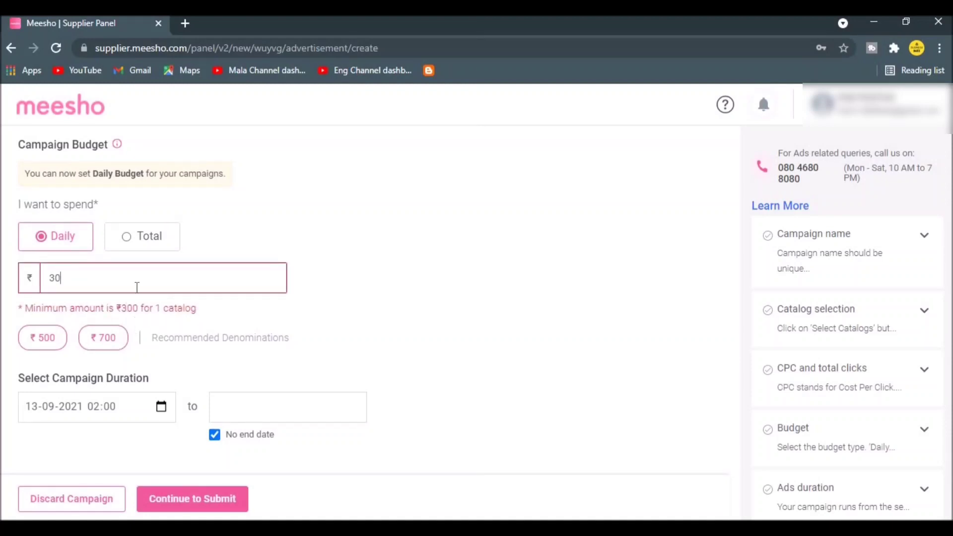
type("0")
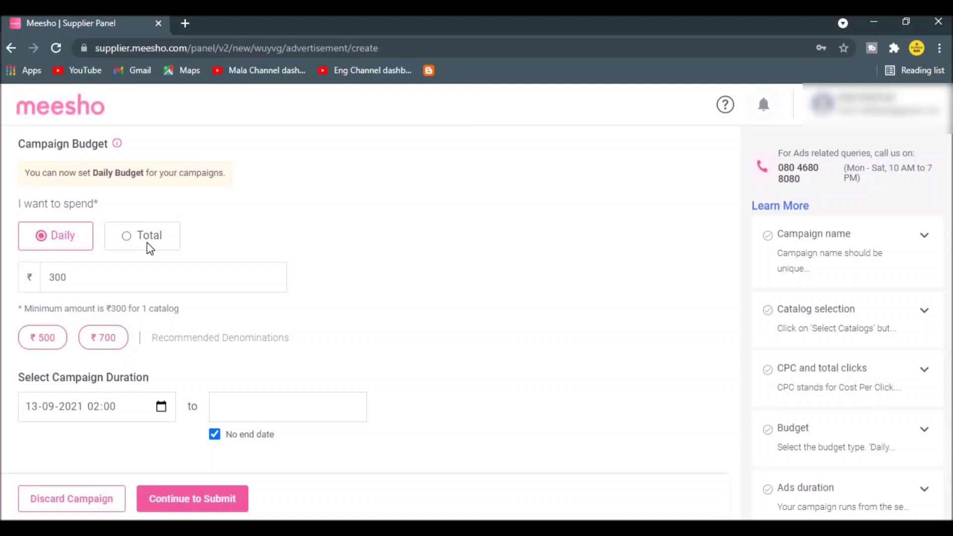
- Switch the campaign budget to Total and set the amount to ₹500
left_click(149, 243)
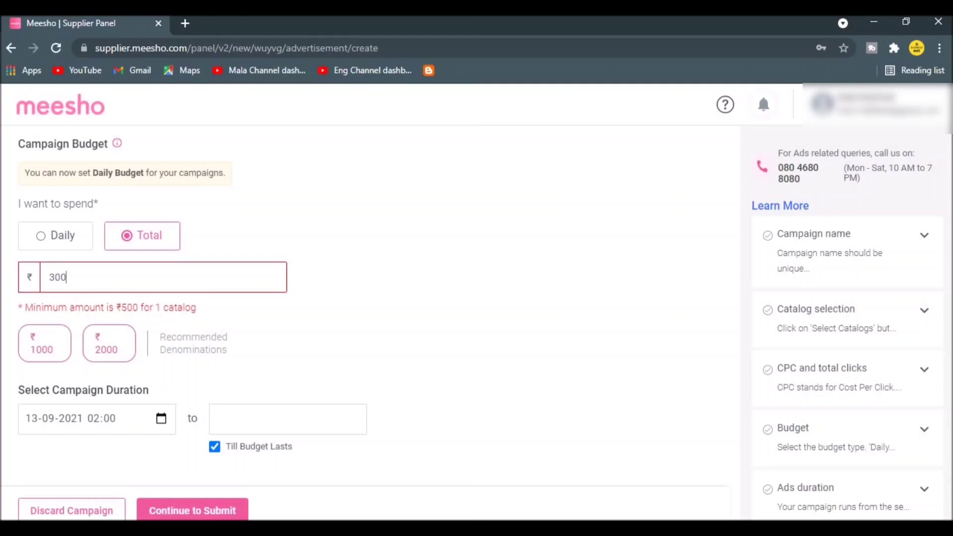
key("shift+Left")
key("shift+Left")
key("shift+Left")
type("500")
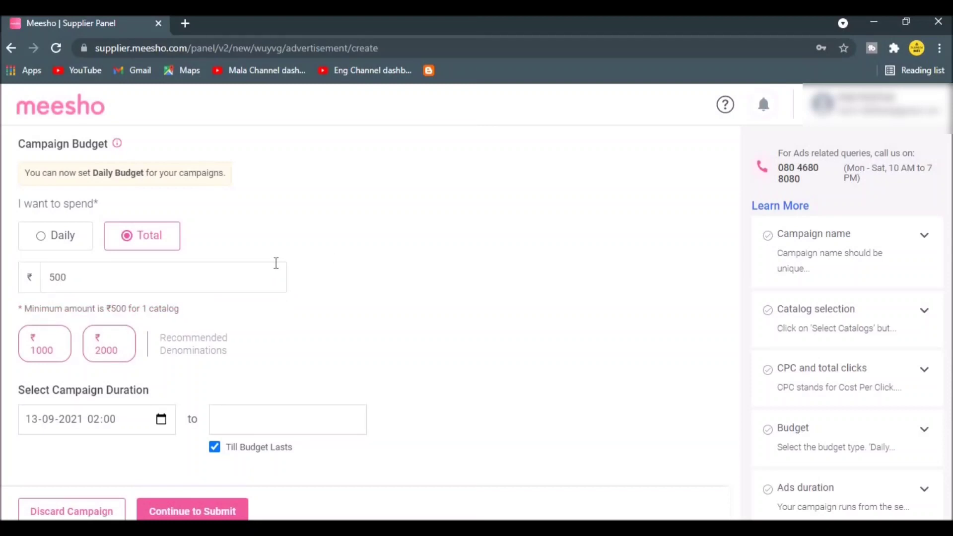
left_click(176, 281)
- Try 22-10-2021 as the campaign's start date and browse the available start times
scroll(294, 297, "down", 1)
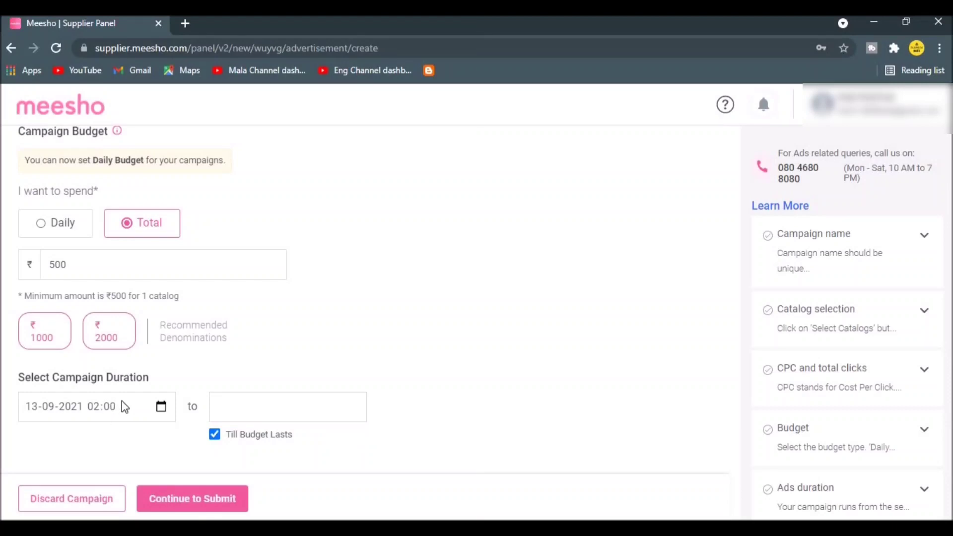
left_click(161, 406)
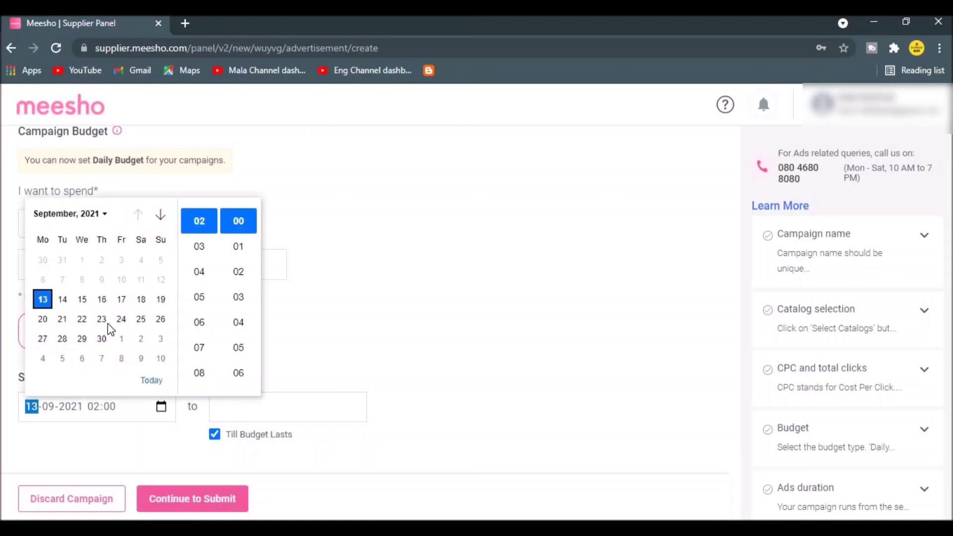
left_click(89, 299)
left_click(159, 215)
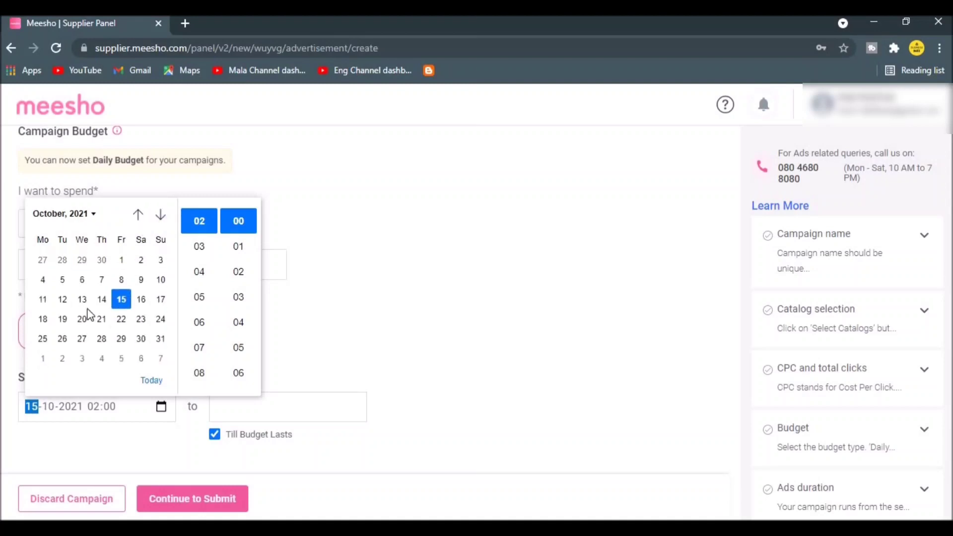
left_click(123, 319)
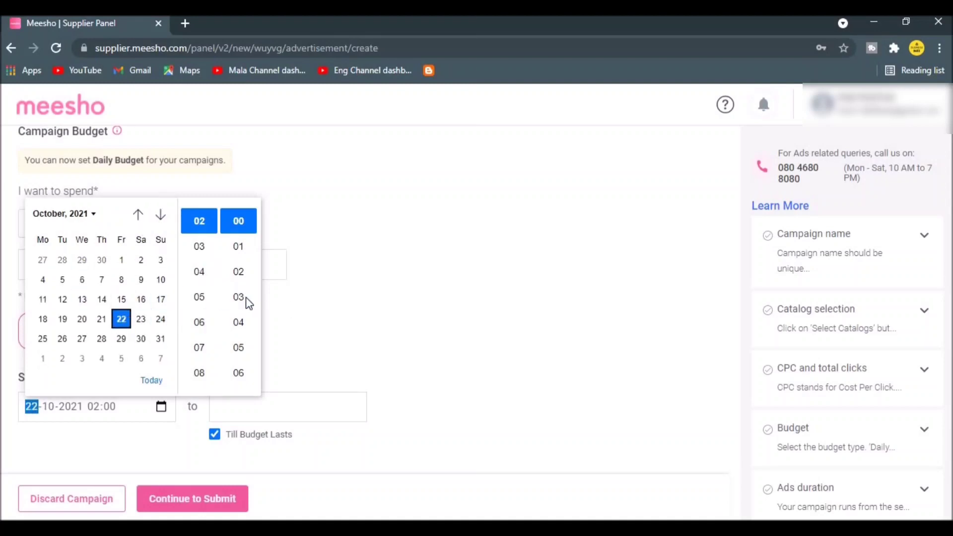
scroll(244, 298, "down", 3)
scroll(244, 305, "down", 3)
scroll(196, 288, "down", 5)
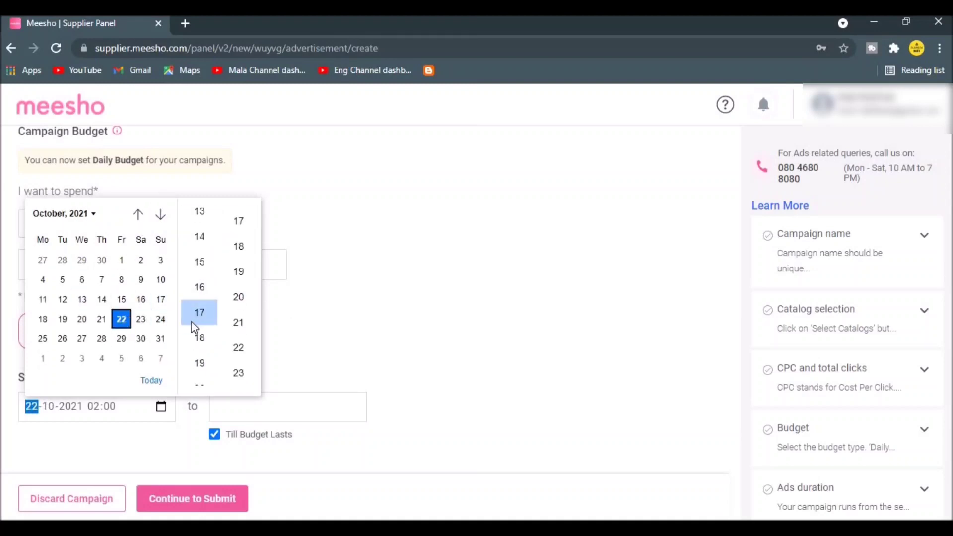
scroll(199, 296, "up", 3)
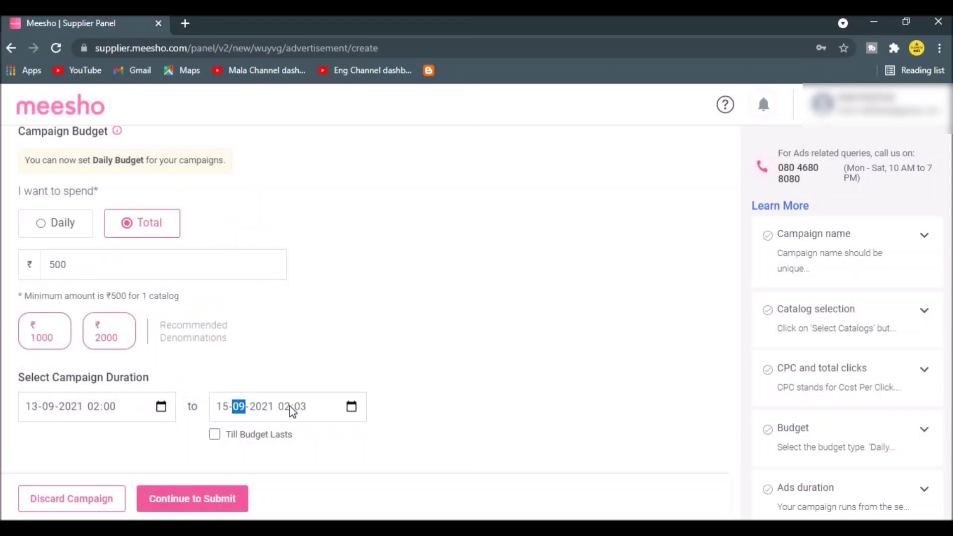
left_click(288, 407)
left_click(34, 408)
left_click(306, 407)
left_click(287, 407)
left_click(353, 407)
left_click(288, 407)
left_click(349, 411)
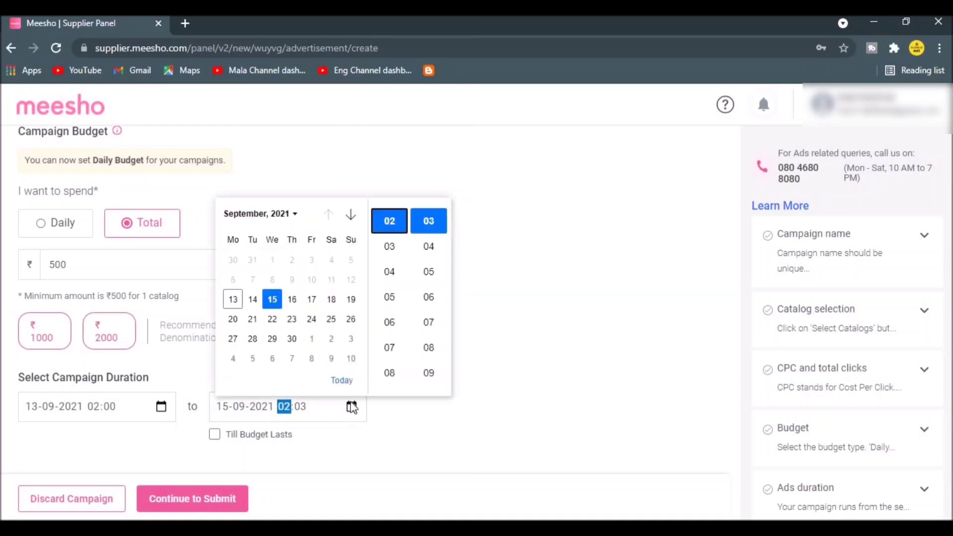
left_click(388, 347)
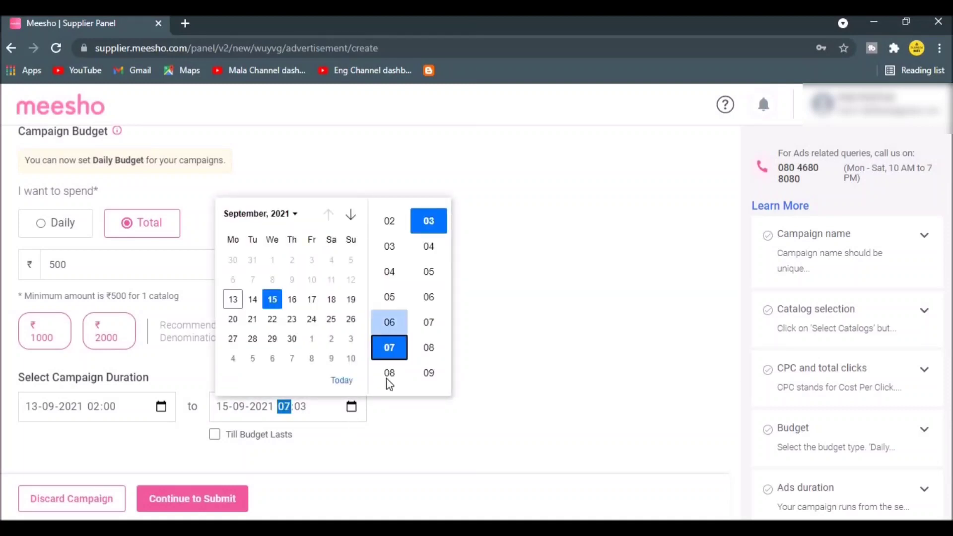
left_click(351, 407)
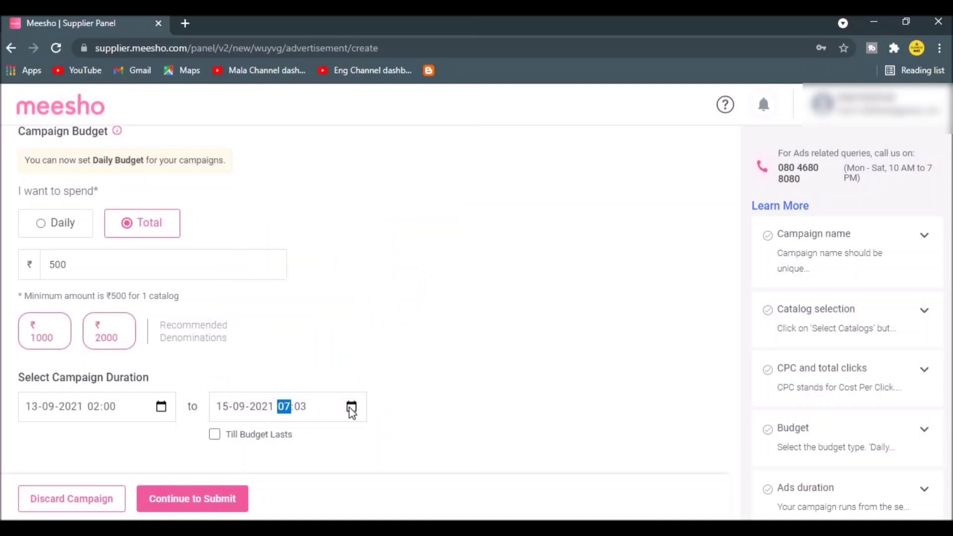
left_click(352, 407)
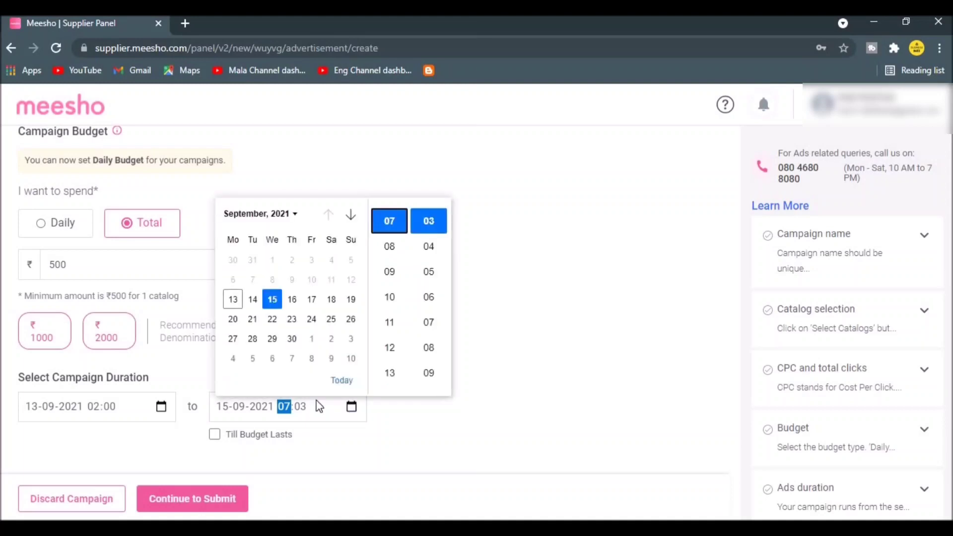
left_click(386, 425)
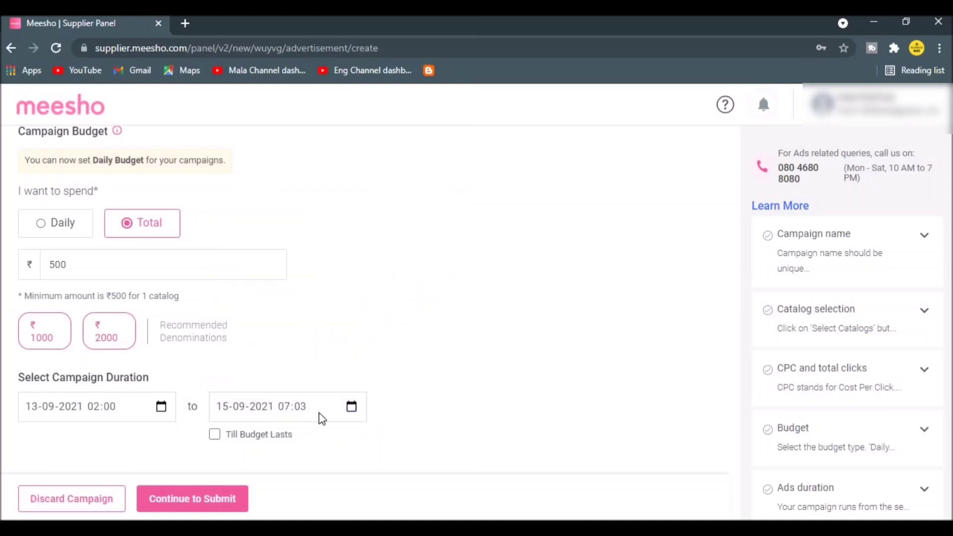
- Look through the hours available for the campaign's end time and close the picker
left_click(350, 406)
scroll(428, 304, "down", 2)
scroll(394, 313, "down", 6)
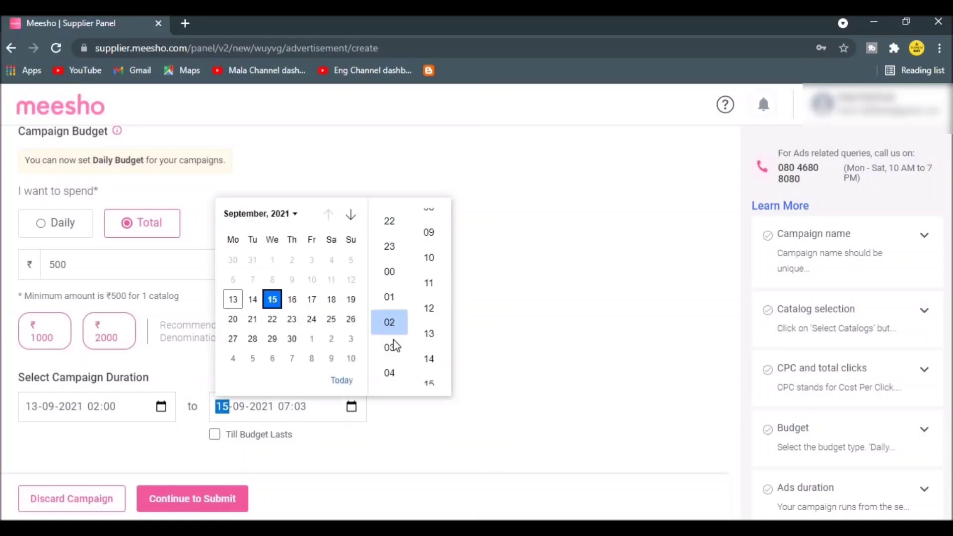
scroll(391, 337, "down", 1)
scroll(392, 335, "down", 3)
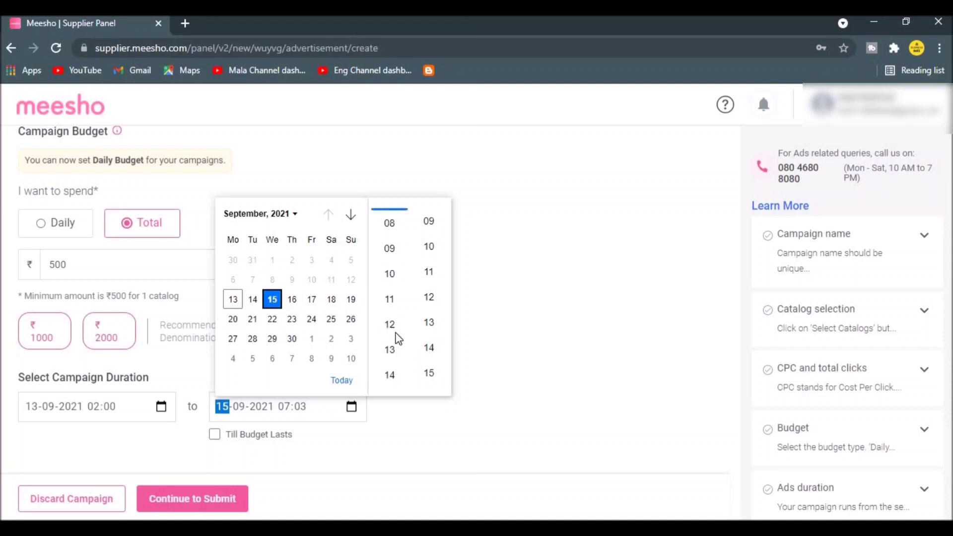
scroll(400, 322, "up", 3)
scroll(397, 308, "down", 7)
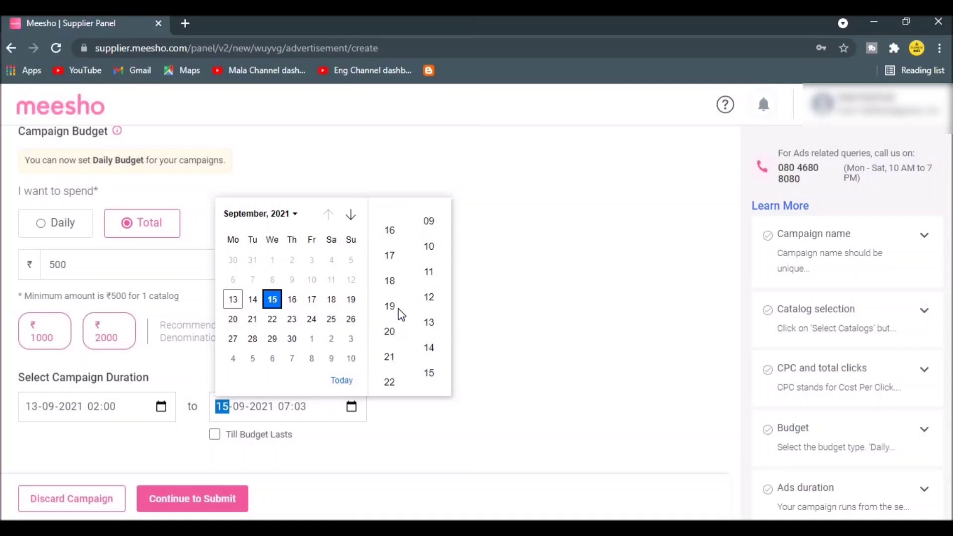
left_click(406, 439)
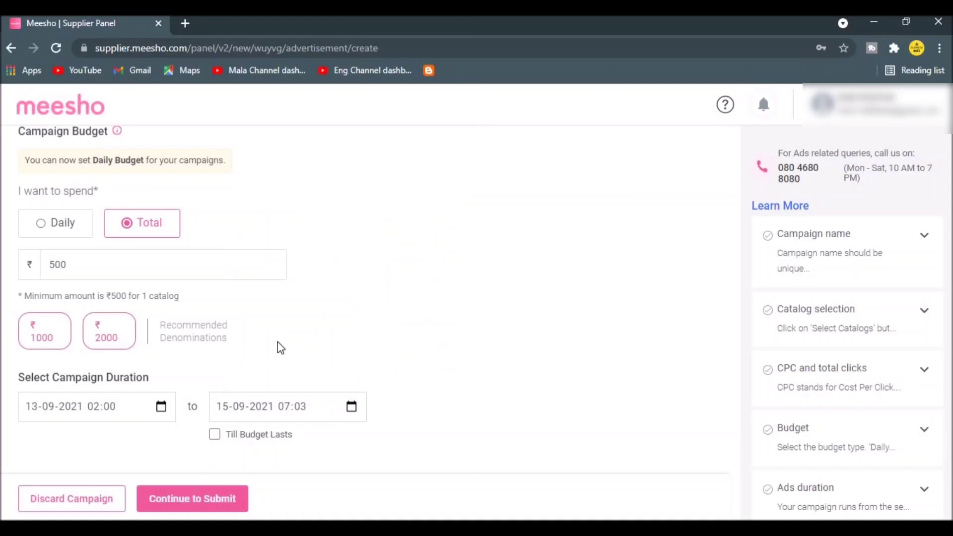
- Review the completed campaign form and continue to the campaign summary
scroll(318, 352, "up", 2)
scroll(318, 352, "up", 5)
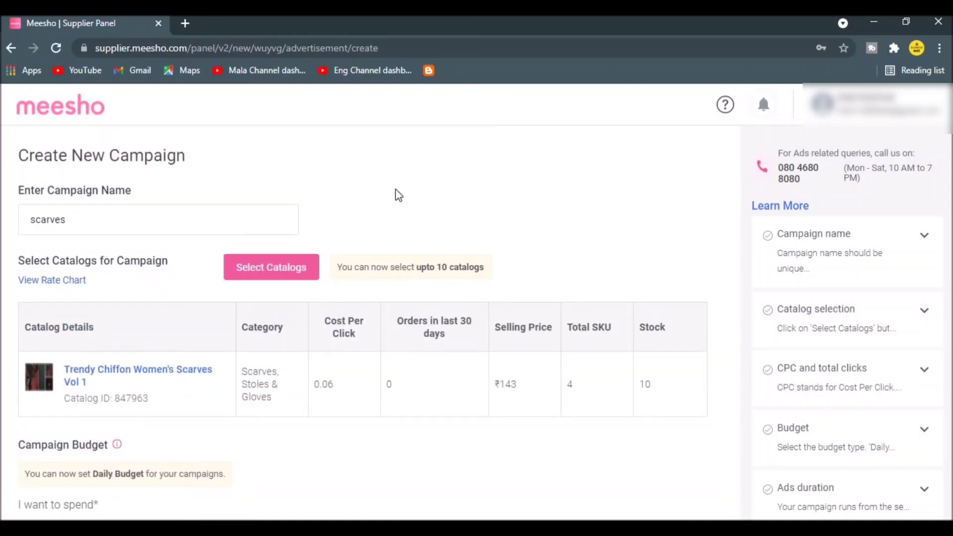
scroll(313, 411, "down", 4)
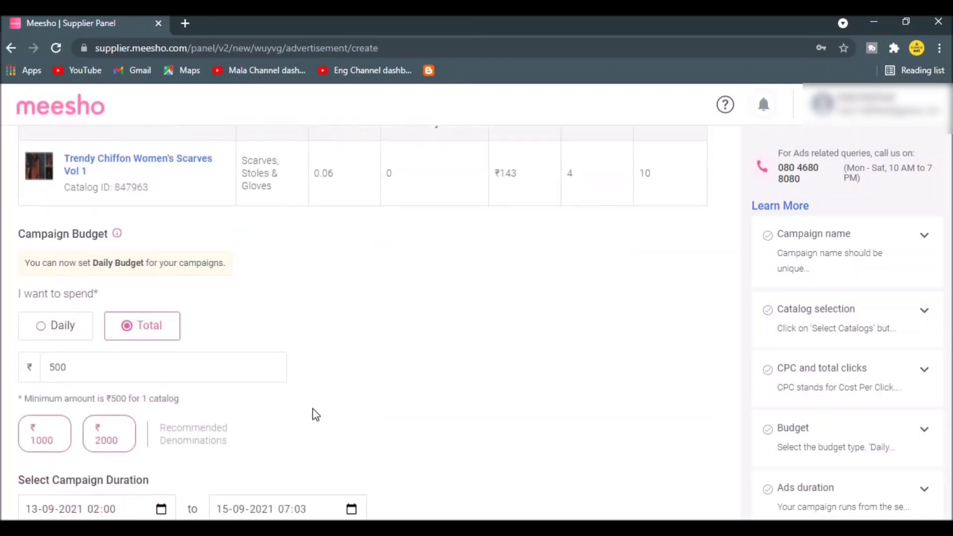
scroll(316, 414, "down", 2)
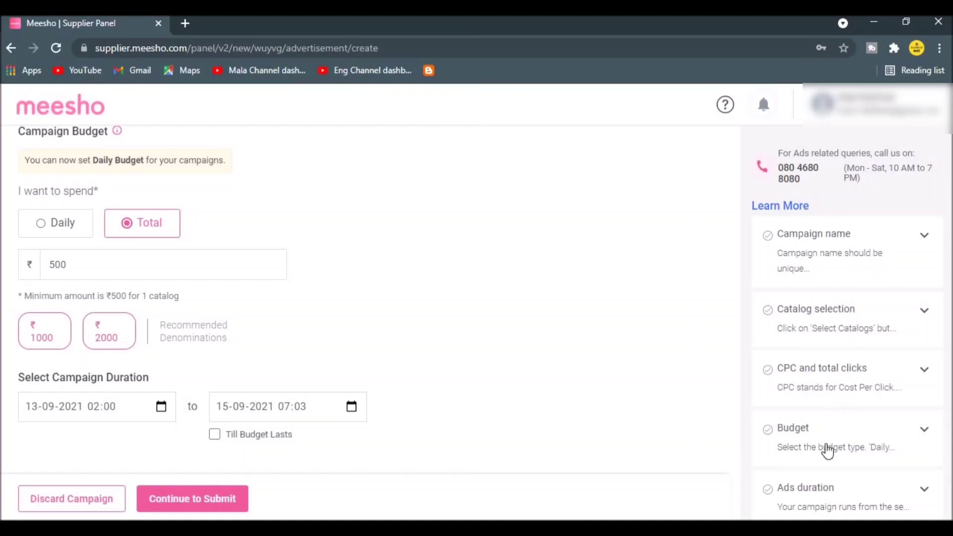
left_click(183, 499)
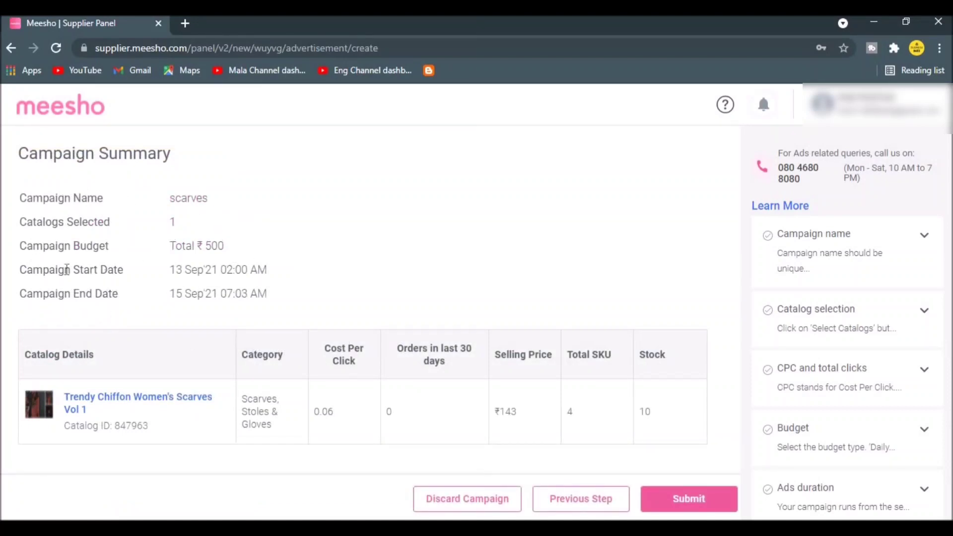
- Check the start and end dates in the campaign summary and submit the campaign
left_click_drag(189, 270, 221, 284)
left_click(255, 269)
left_click(221, 284)
left_click(688, 508)
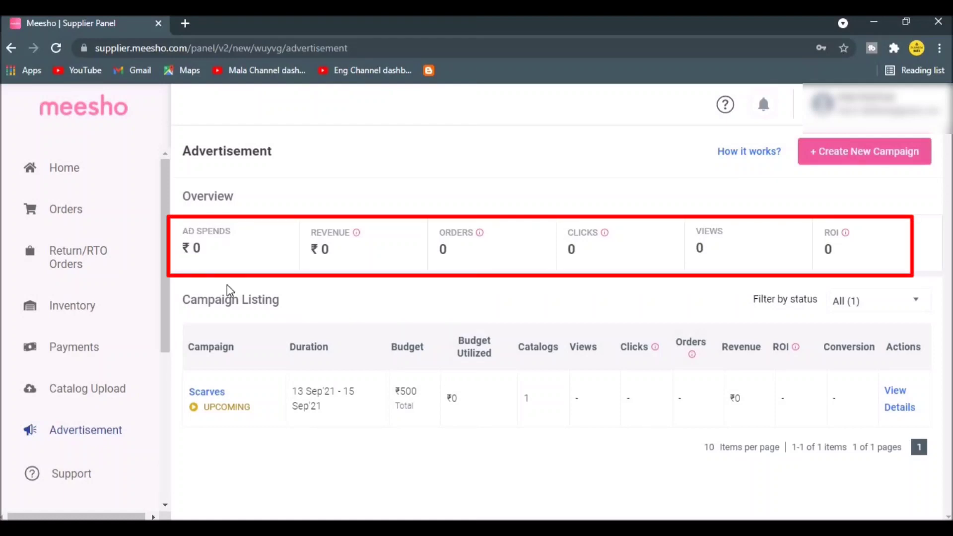
- Open the details of the Scarves campaign and start pausing its live Trendy Chiffon Women's Scarves Vol 1 catalog
mouse_move(353, 236)
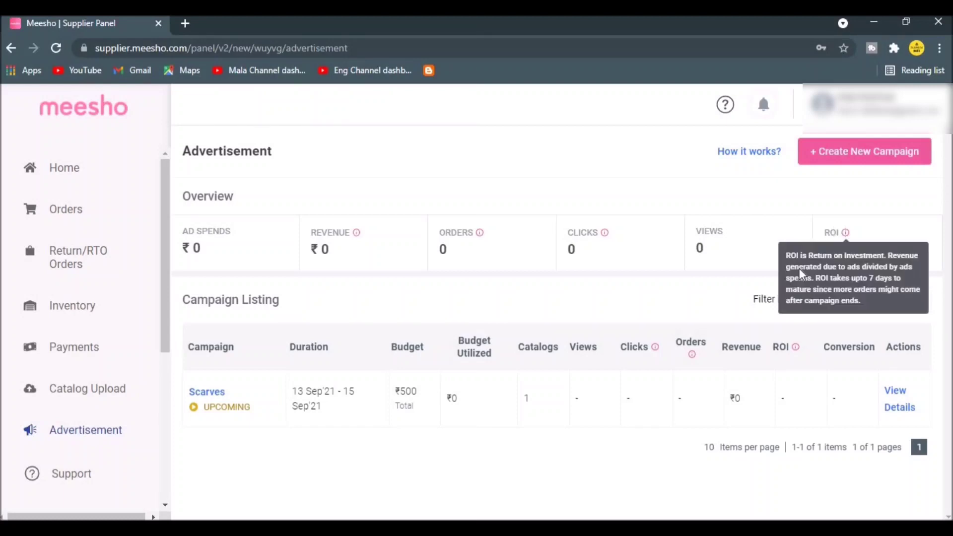
left_click(899, 399)
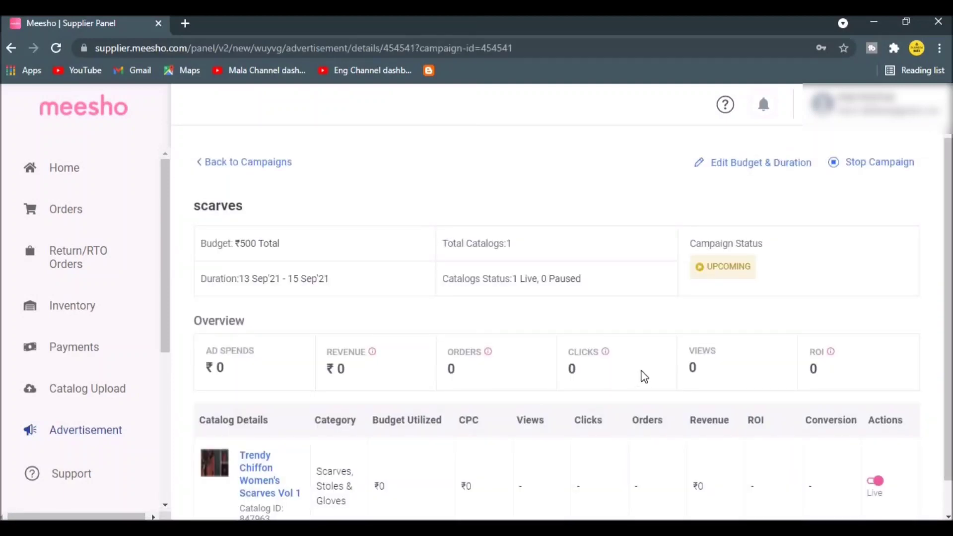
scroll(644, 377, "down", 1)
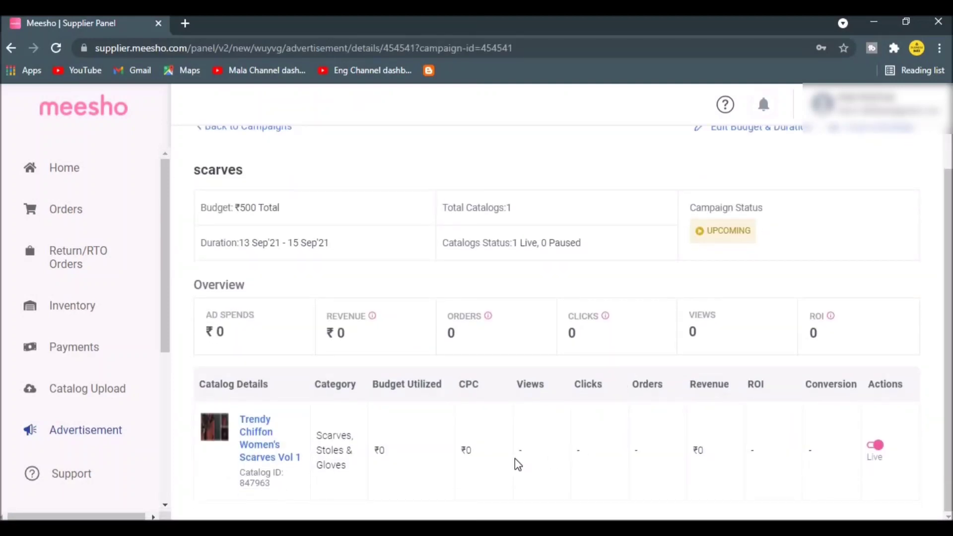
left_click(876, 447)
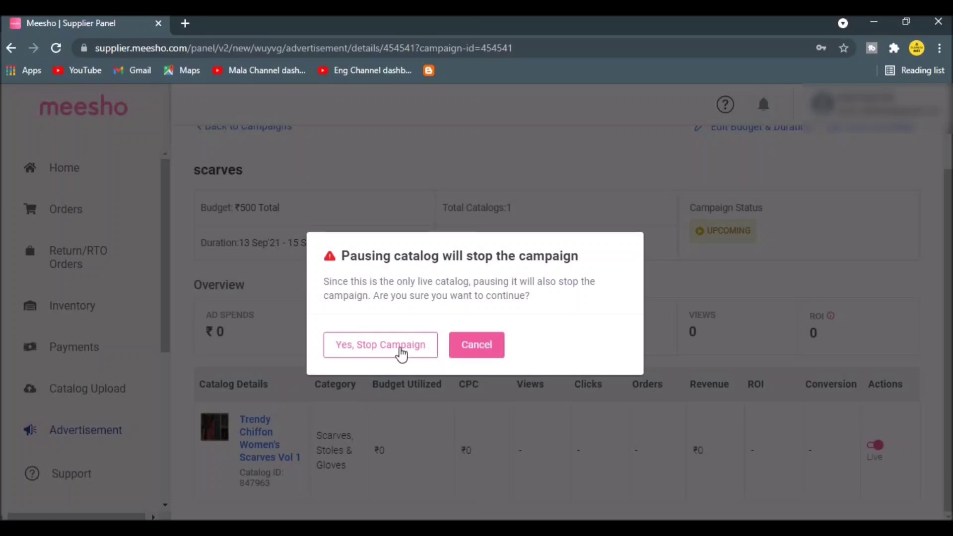